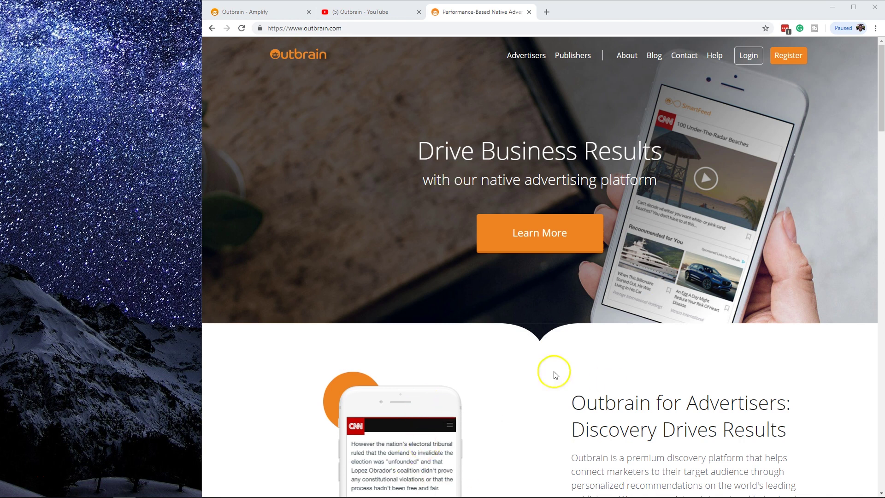
Maximise the browser window by dragging its left edge to the screen edge.
mouse_move(741, 489)
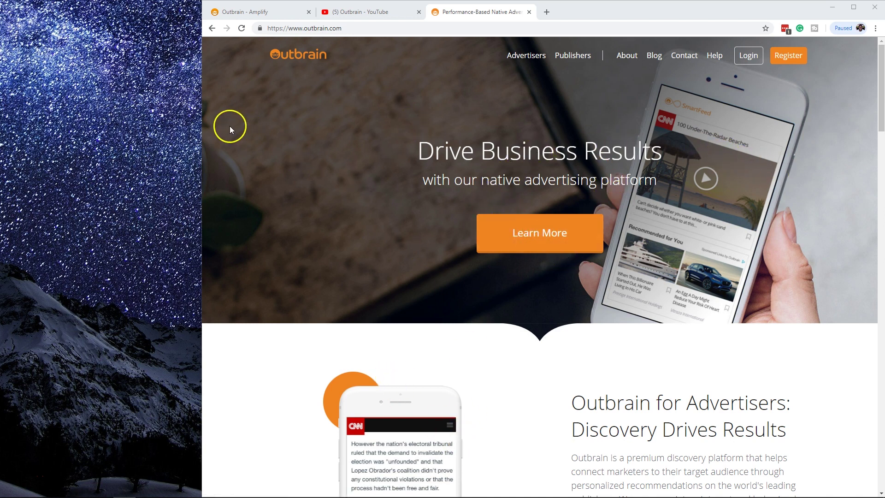
left_click_drag(199, 123, 0, 134)
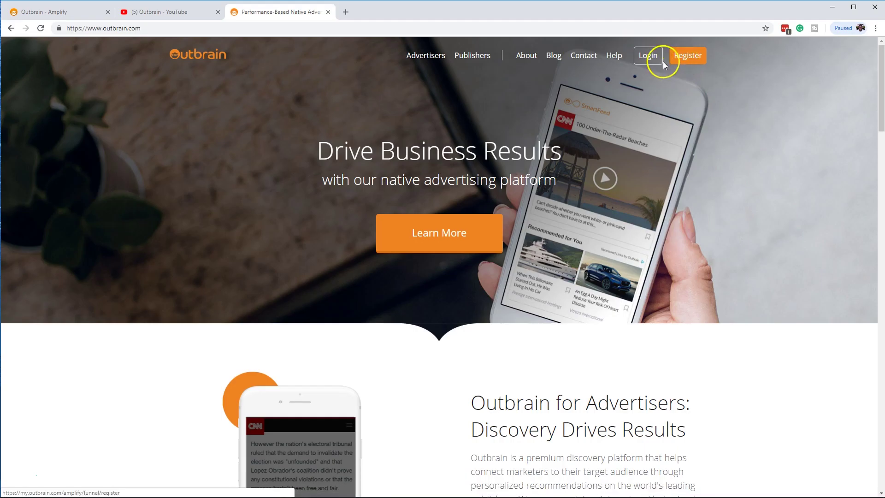
Open Amplify's Campaigns report, check the campaign list, and clear the chat notifications.
left_click(687, 56)
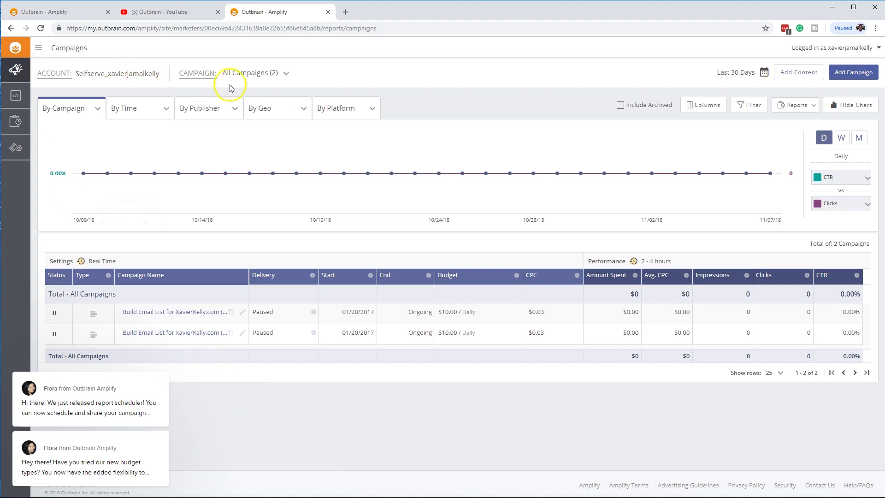
left_click(268, 79)
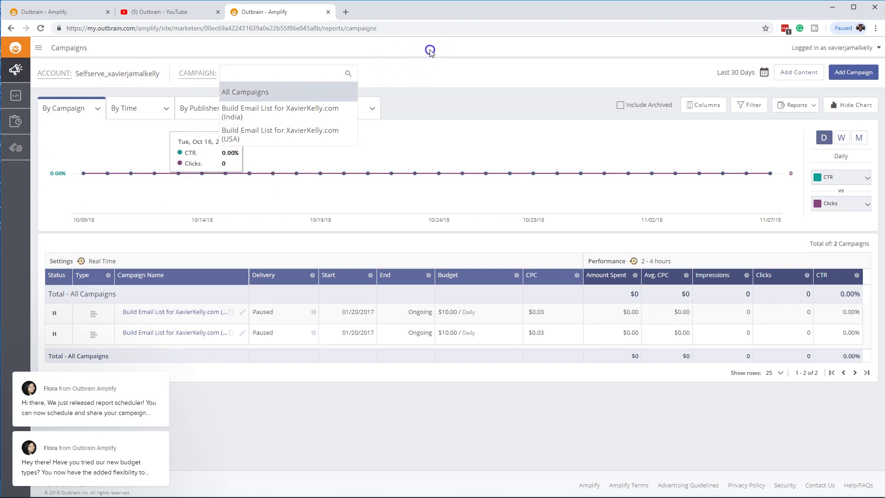
left_click(282, 134)
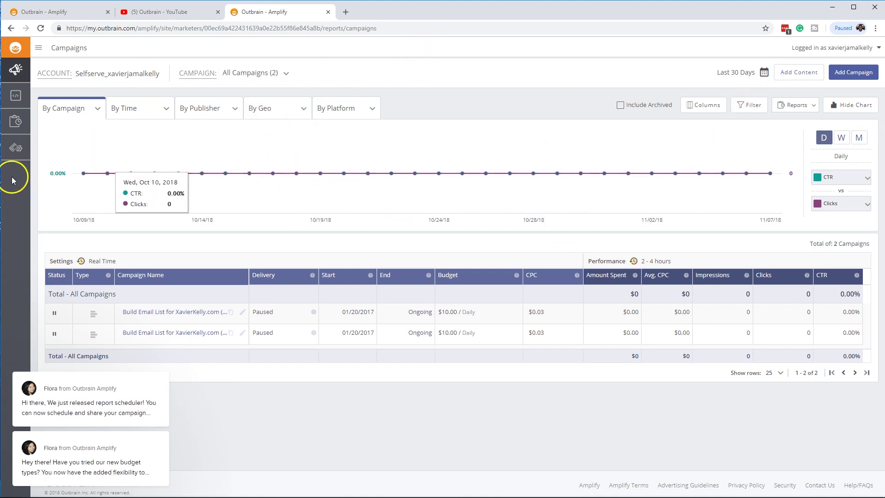
mouse_move(91, 415)
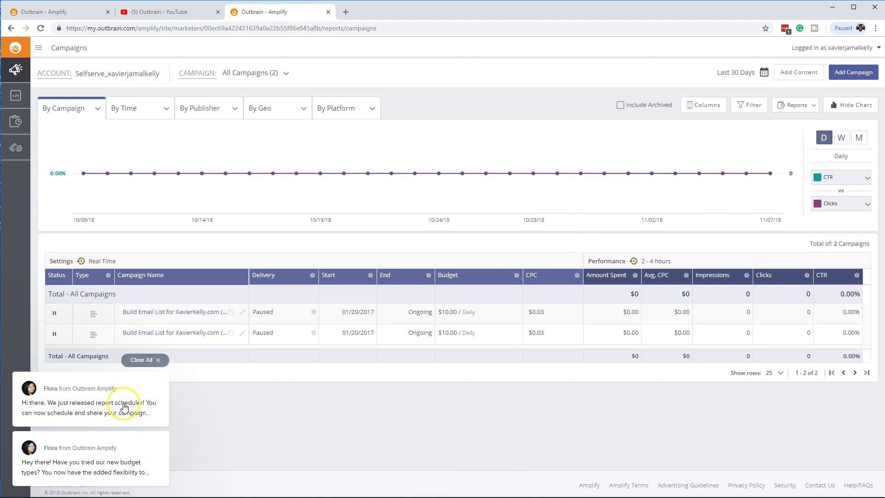
left_click(137, 367)
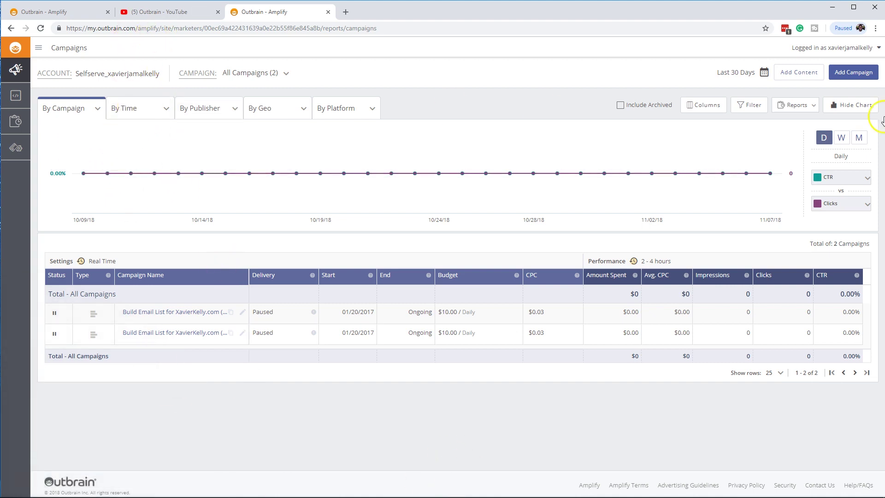
Set the report range to Lifetime, visit Add Content, then return to the Campaigns report.
left_click(740, 73)
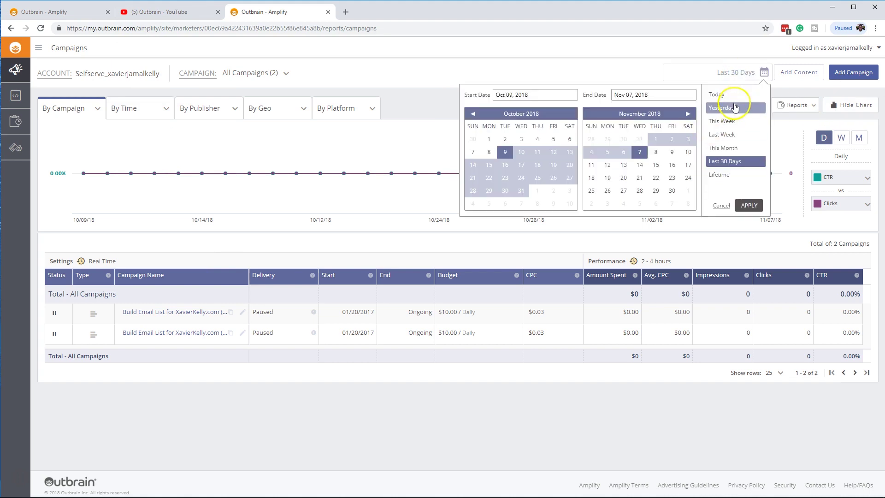
left_click(721, 174)
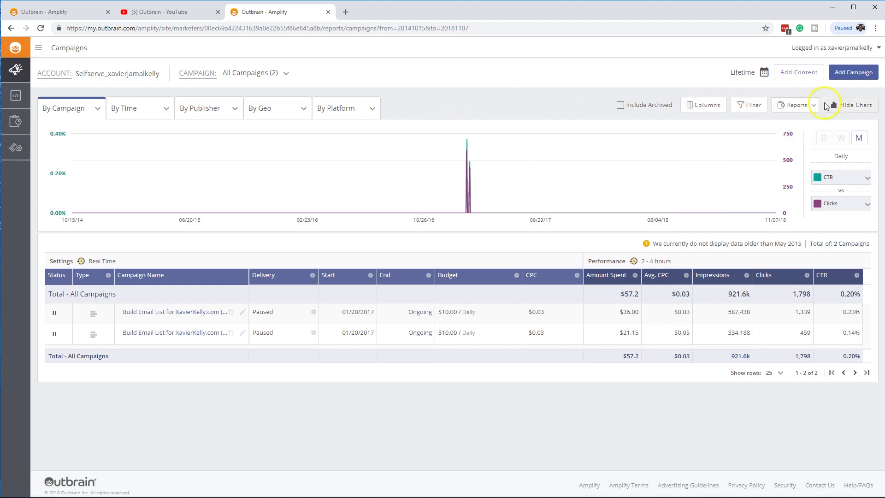
left_click(800, 73)
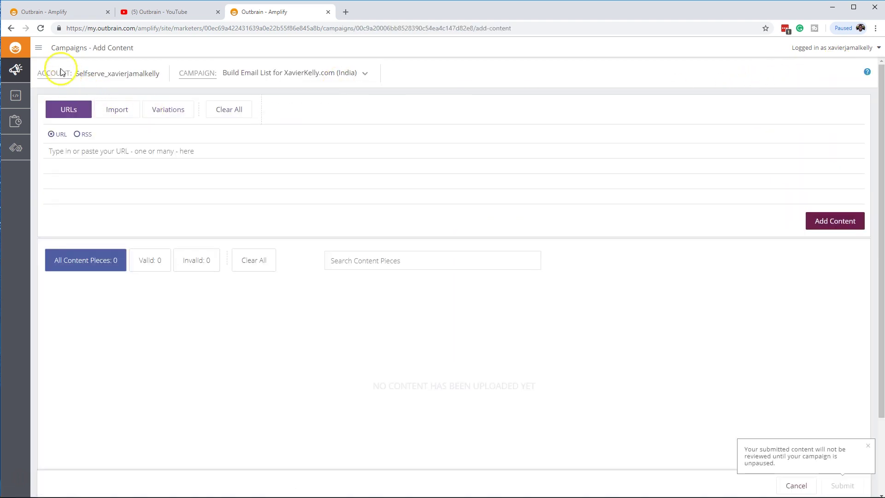
left_click(16, 69)
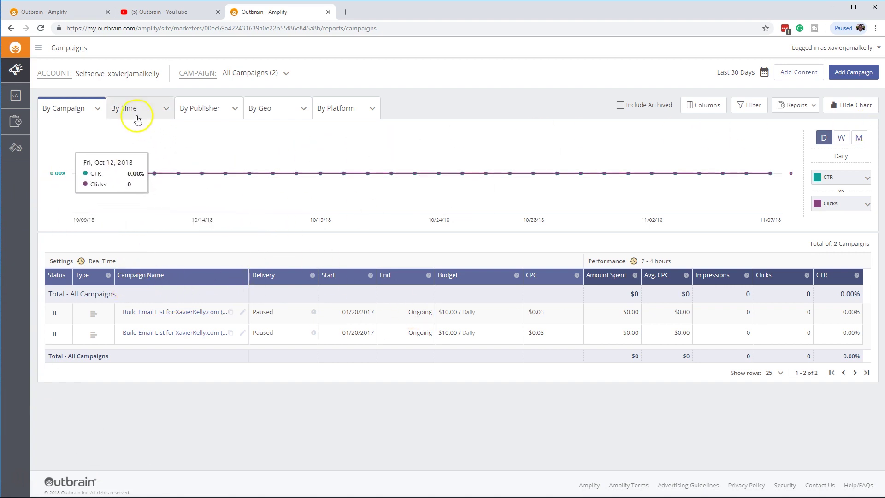
Break the report down by day, review the daily table, then switch to By Publisher.
mouse_move(122, 111)
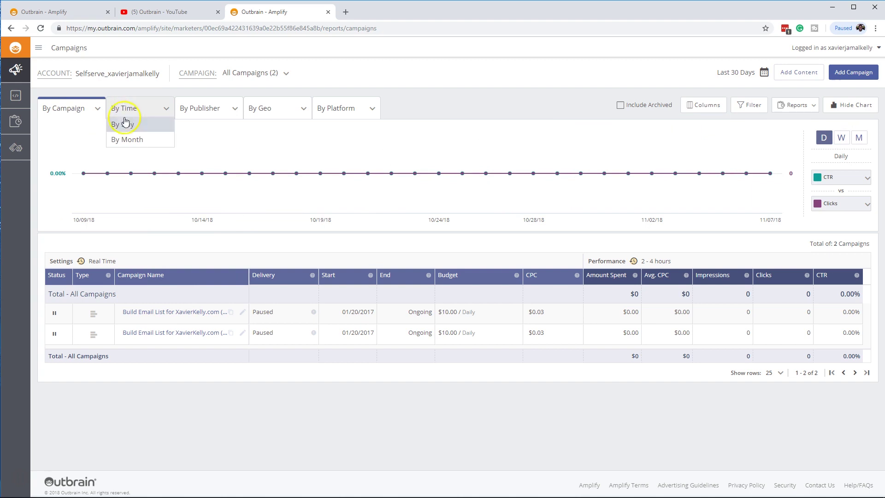
left_click(137, 125)
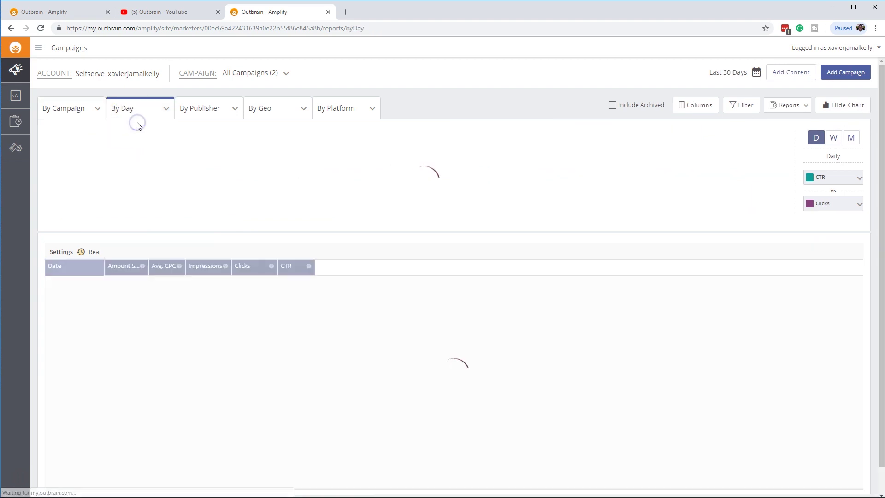
scroll(373, 373, "down", 1)
scroll(266, 355, "down", 10)
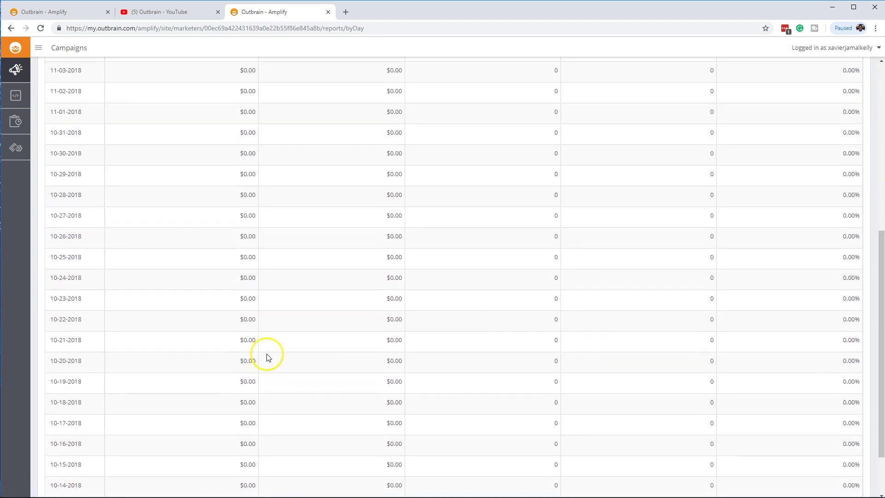
scroll(263, 364, "up", 10)
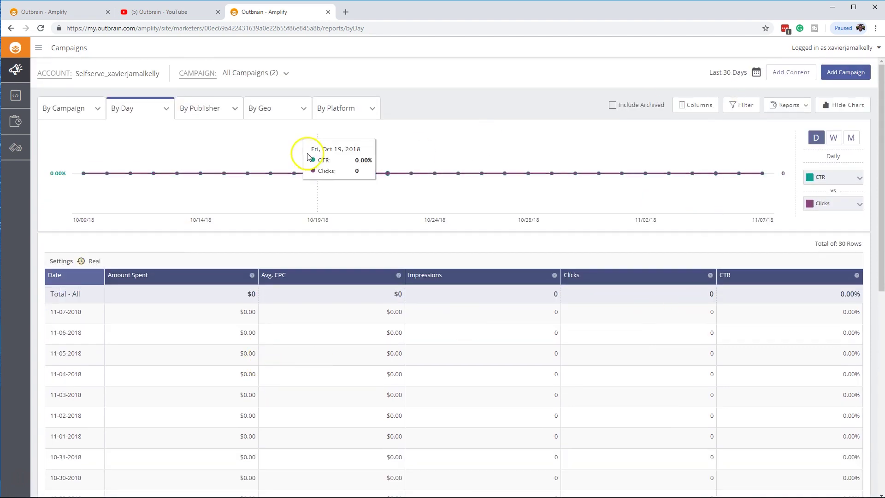
left_click(202, 124)
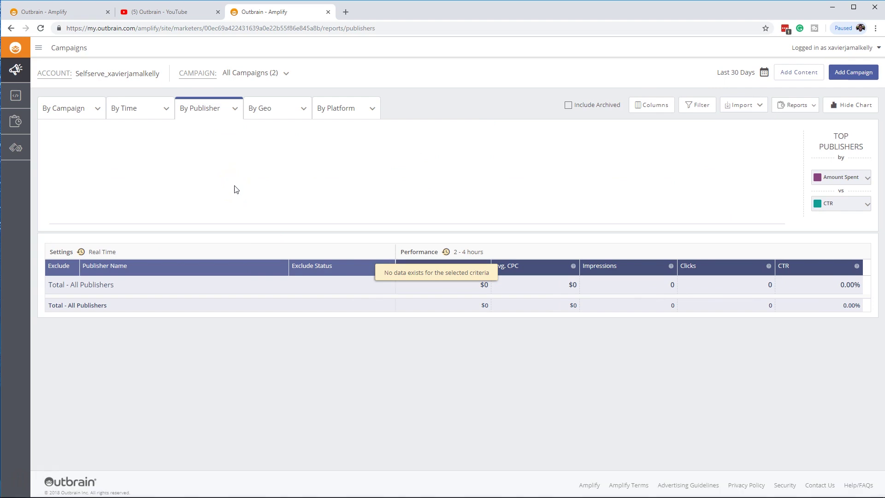
Set the publisher report to Lifetime and scroll through the 928-publisher table.
left_click(747, 73)
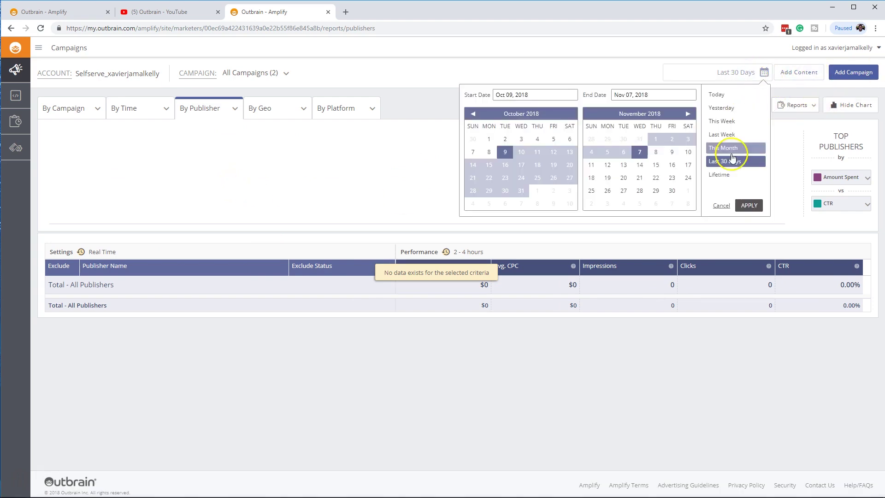
left_click(722, 176)
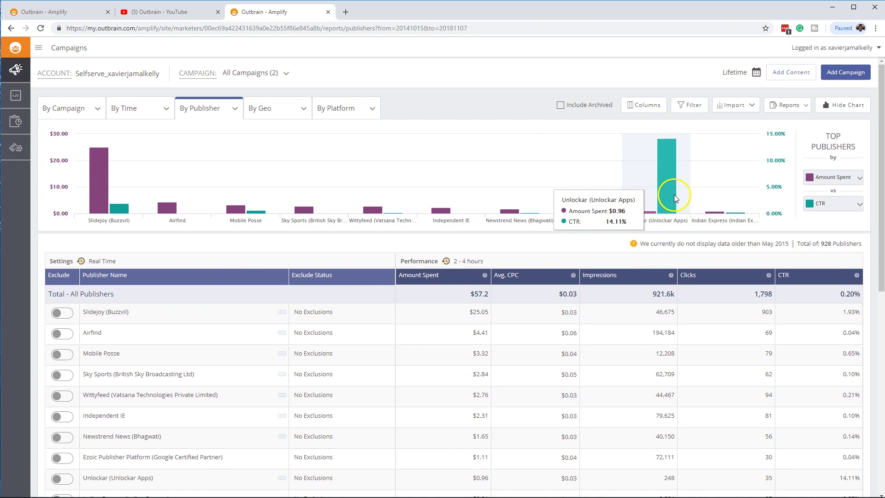
left_click(665, 205)
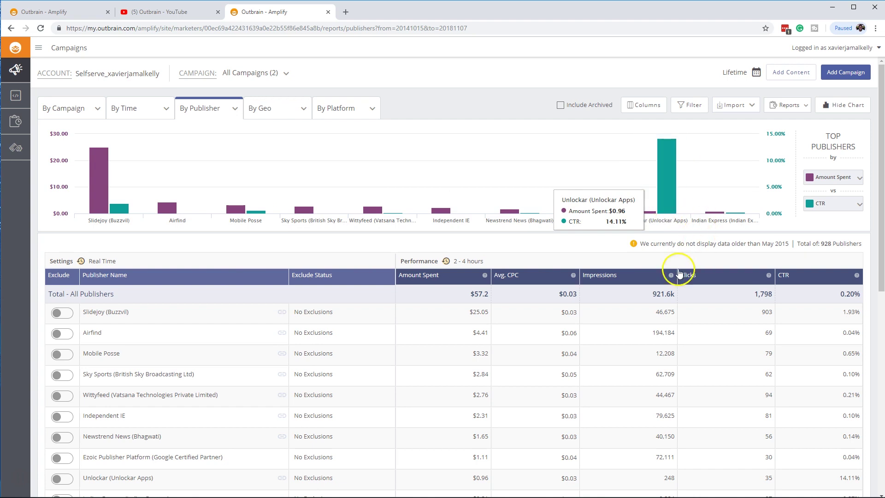
scroll(129, 253, "down", 3)
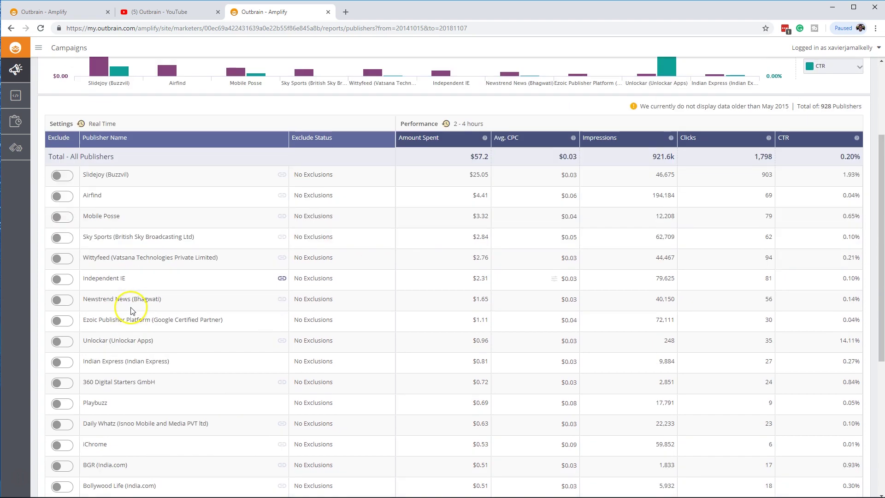
scroll(58, 185, "down", 5)
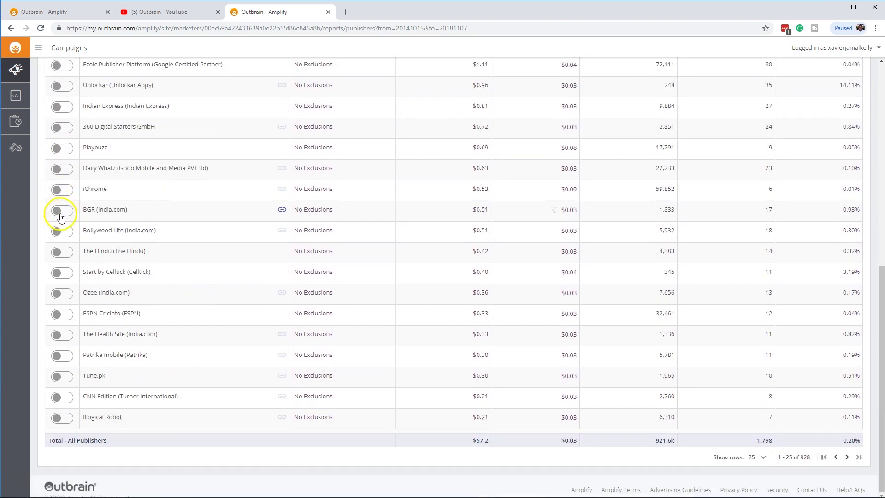
scroll(267, 362, "up", 10)
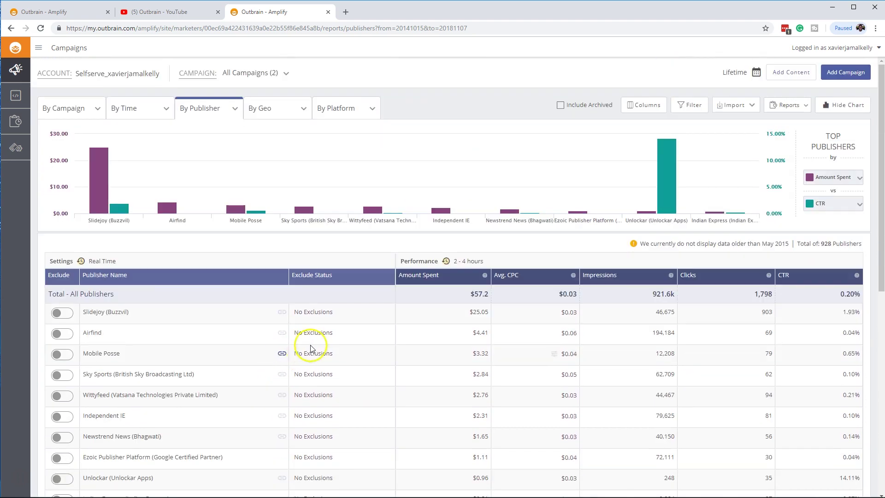
scroll(312, 336, "down", 9)
scroll(454, 342, "up", 10)
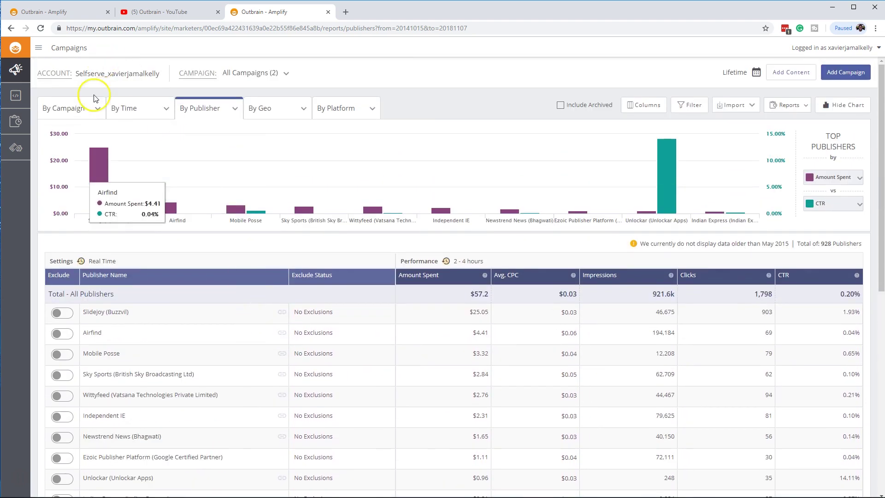
left_click(132, 109)
Switch the lifetime report back to the By Campaign breakdown.
left_click(96, 109)
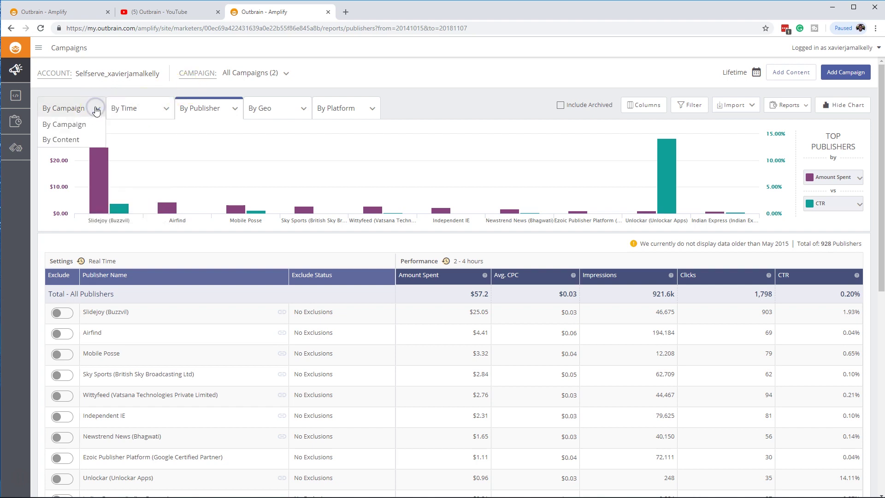
left_click(90, 123)
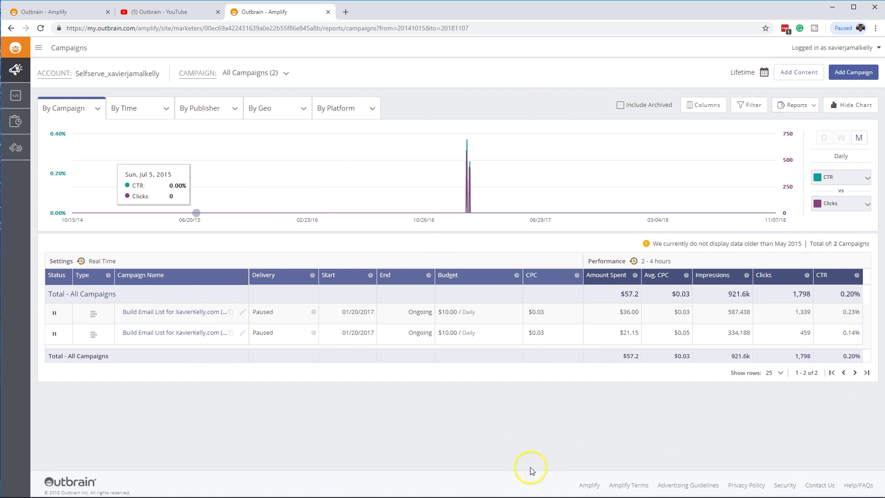
Keep CTR as the first chart metric and group the chart by month.
left_click(865, 177)
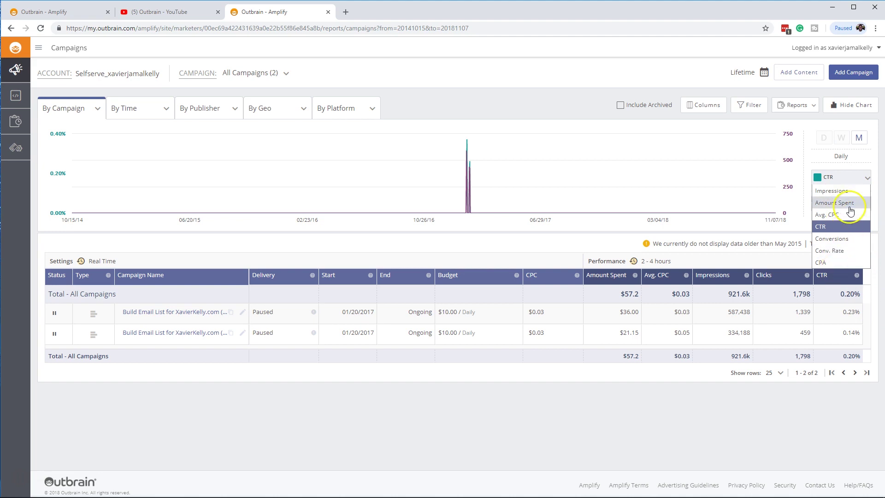
left_click(847, 165)
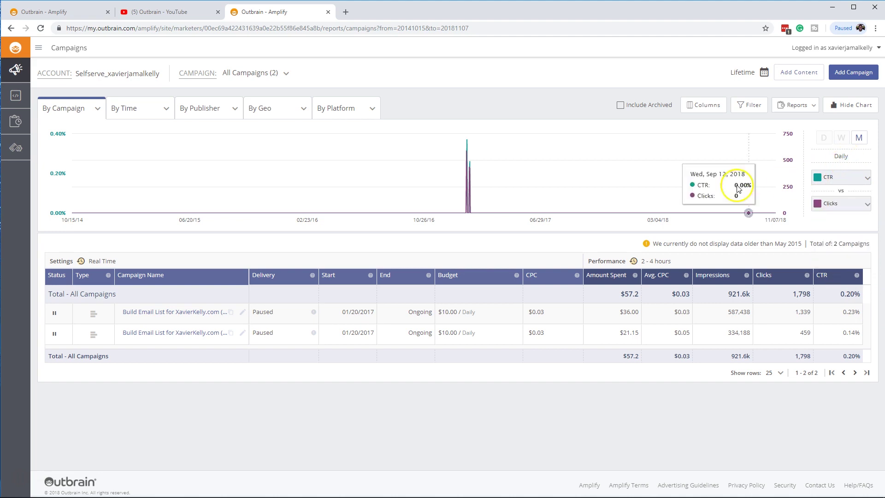
left_click(858, 138)
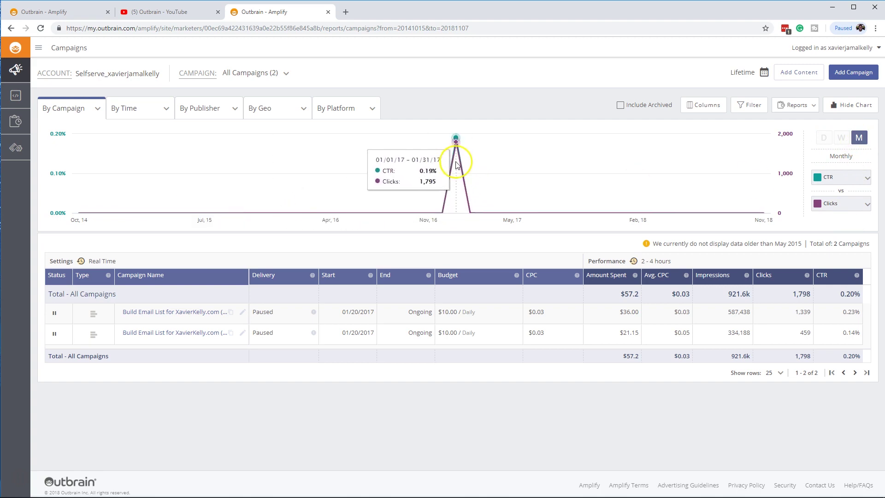
left_click(854, 203)
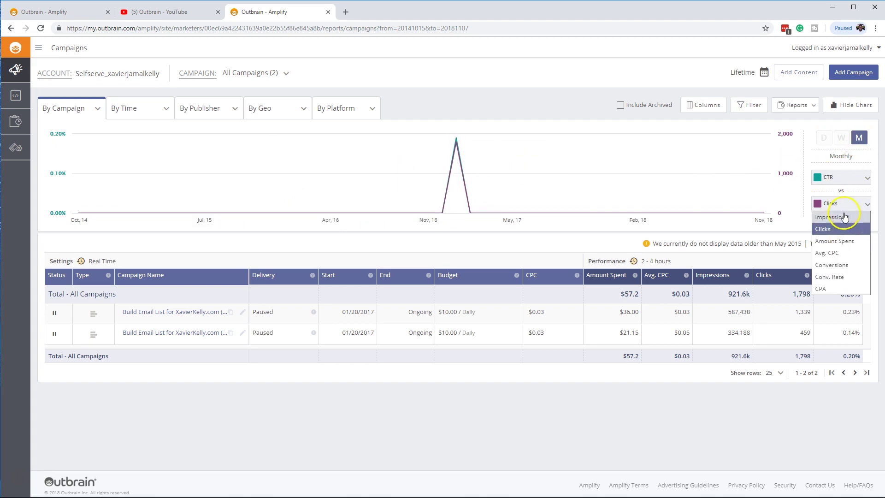
Set the table breakdown to By Day, scroll it, and check the rows-per-page choices.
left_click(126, 114)
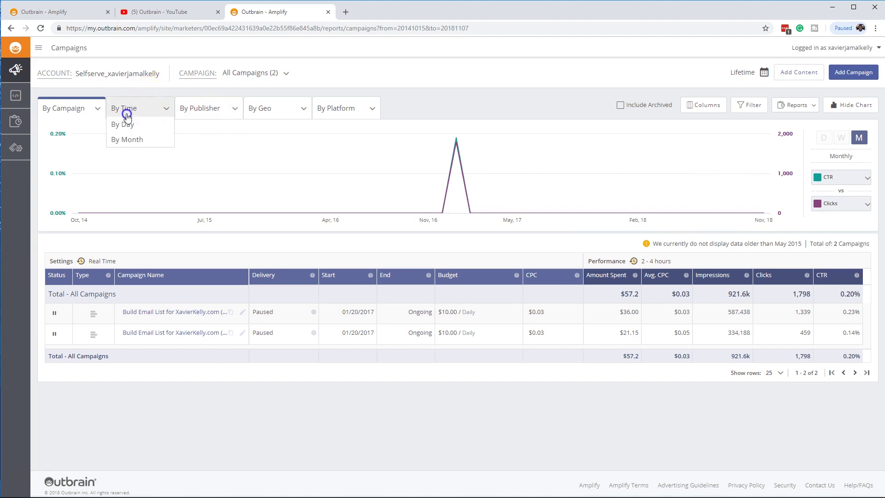
left_click(128, 129)
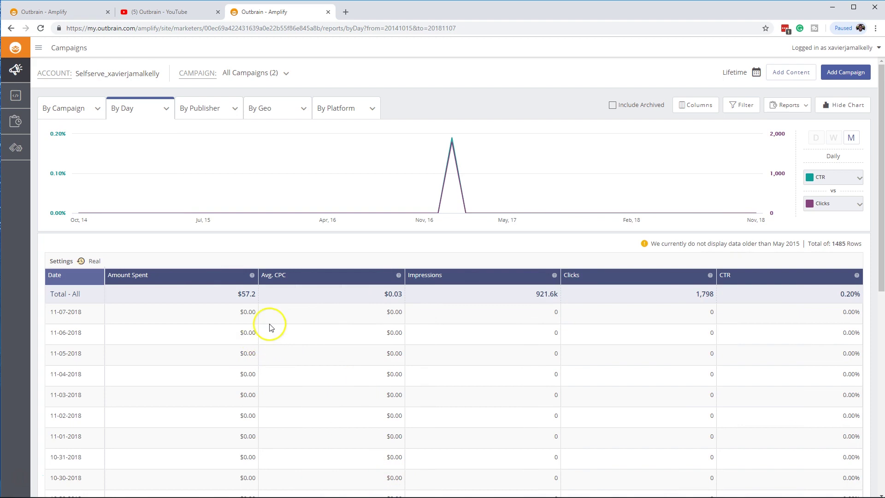
scroll(277, 320, "down", 8)
scroll(635, 379, "up", 1)
scroll(798, 347, "down", 1)
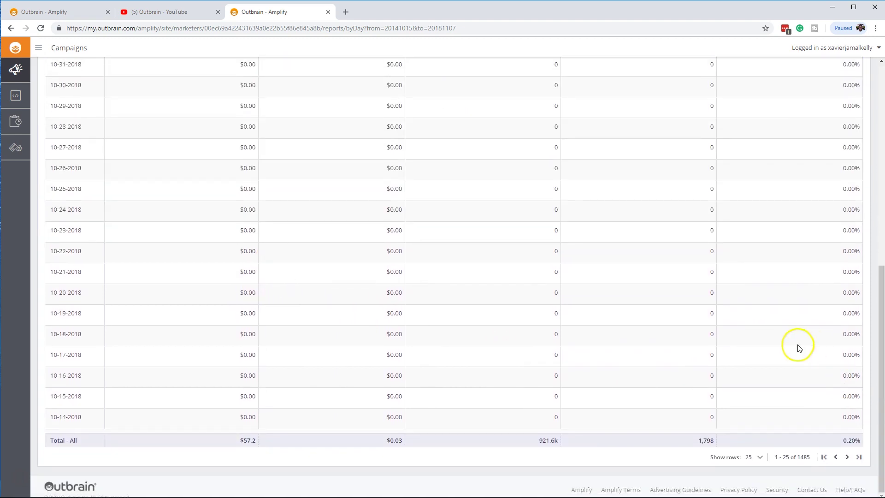
left_click(756, 457)
scroll(395, 221, "up", 10)
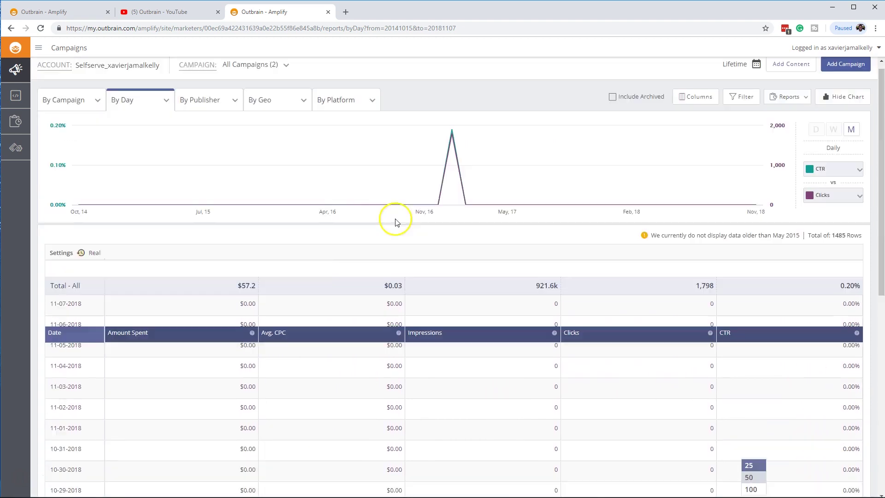
Switch the table to By Month, showing Jan-17 with $57.15 and 1,795 clicks.
left_click(205, 113)
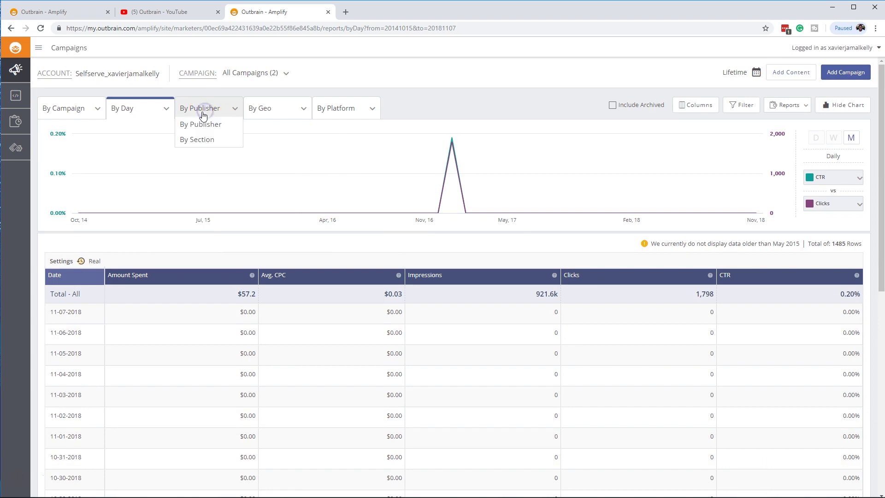
left_click(142, 109)
left_click(153, 139)
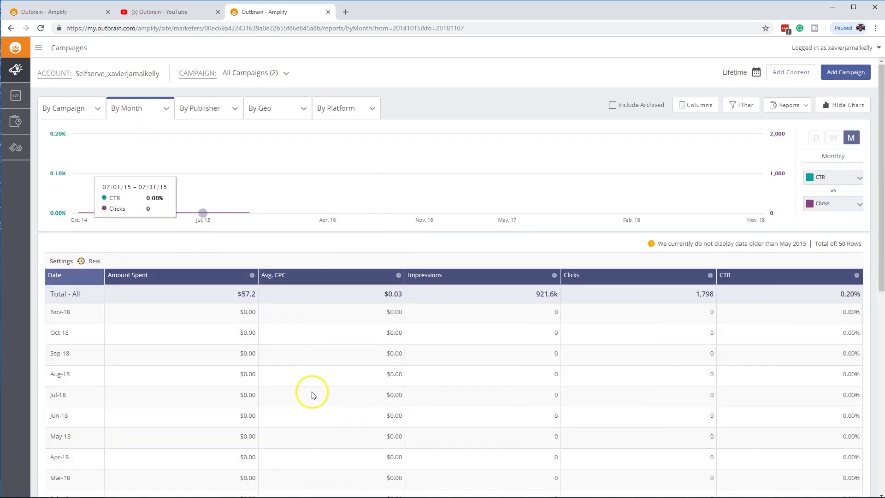
scroll(381, 369, "down", 10)
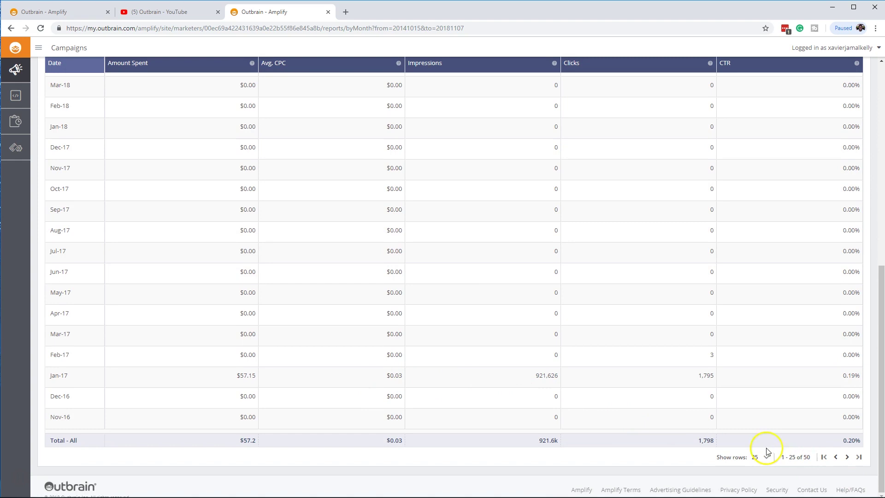
scroll(238, 243, "up", 10)
left_click(215, 108)
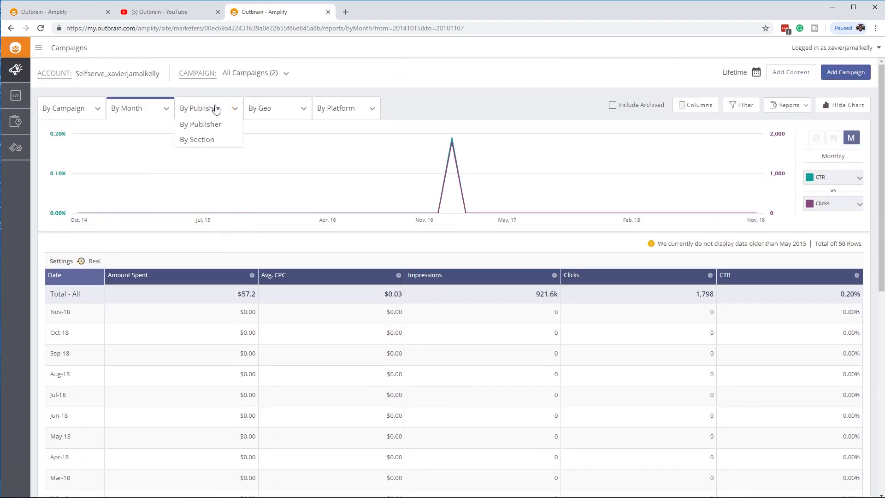
Switch to the per-publisher breakdown, scroll the table, and open Slidejoy's website.
left_click(221, 124)
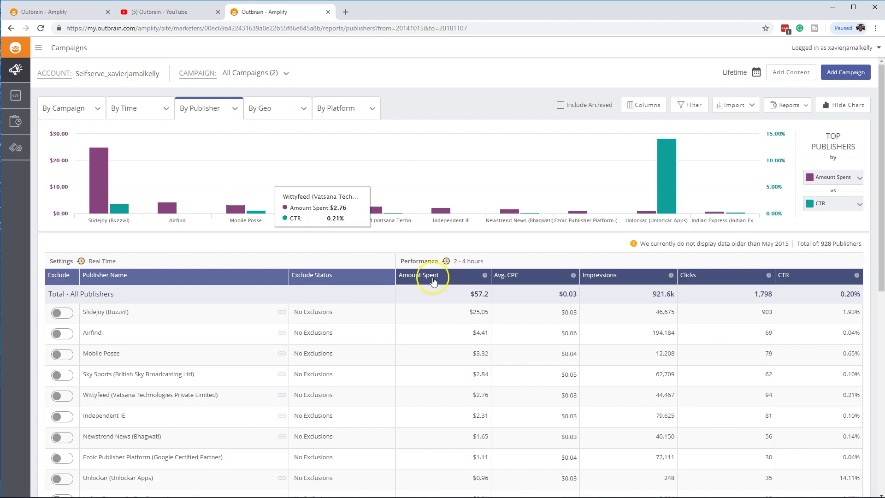
scroll(174, 249, "down", 5)
scroll(84, 189, "up", 3)
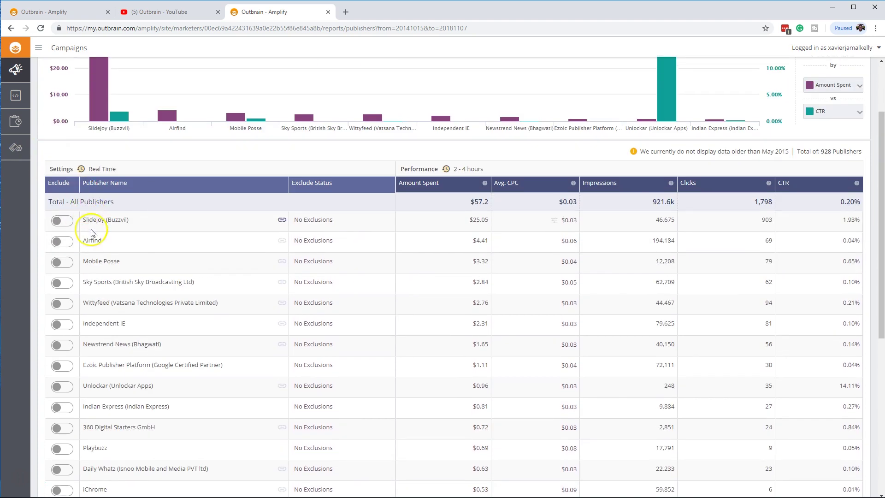
right_click(120, 222)
left_click(279, 221)
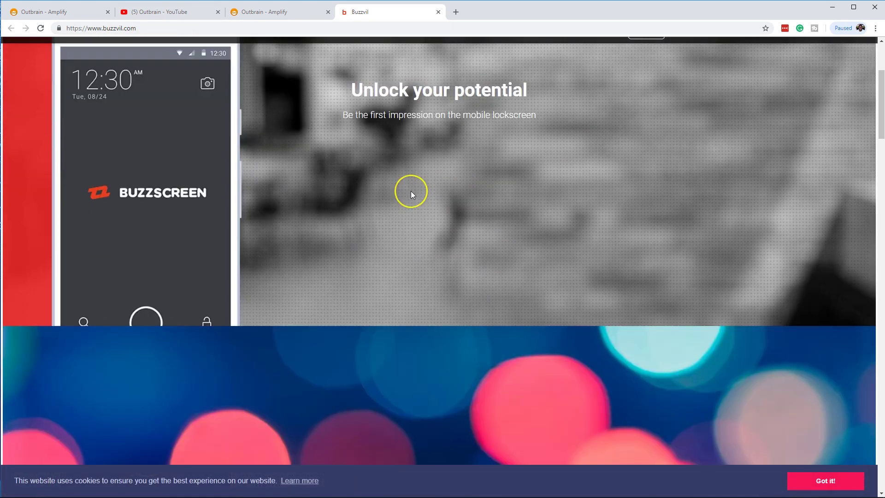
Scroll through the Buzzvil homepage.
scroll(412, 190, "up", 4)
scroll(413, 190, "down", 10)
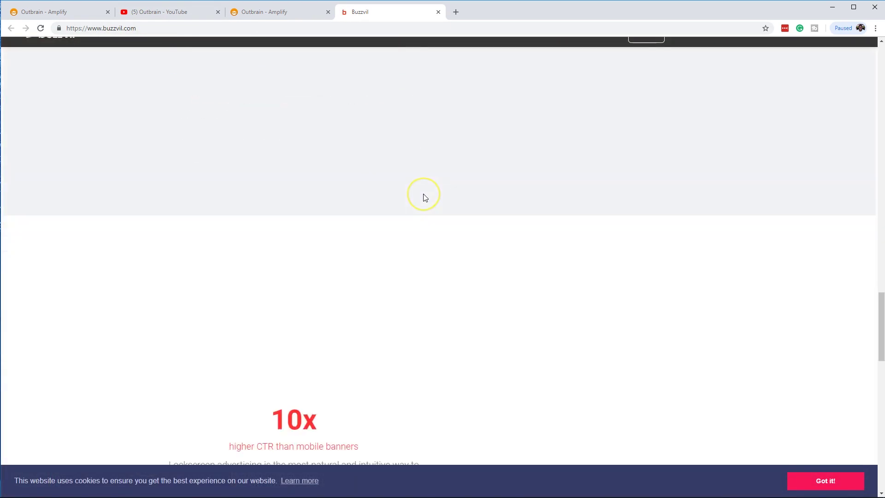
scroll(424, 198, "down", 10)
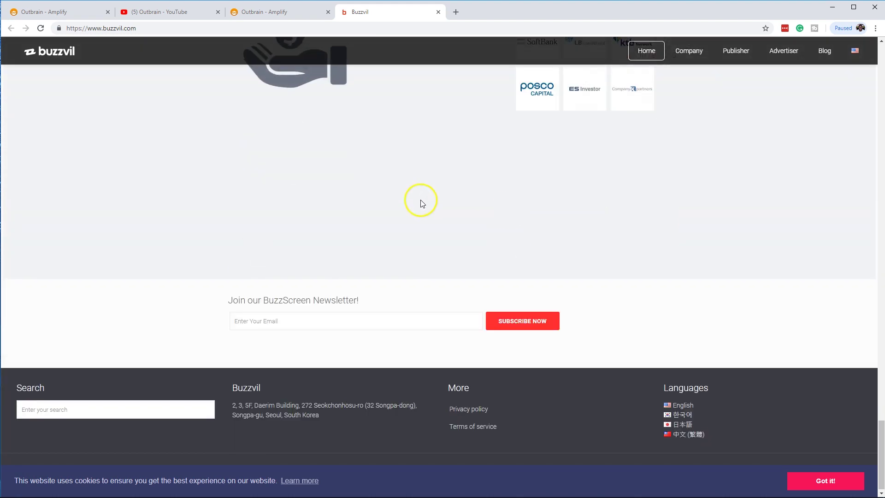
scroll(423, 206, "up", 1)
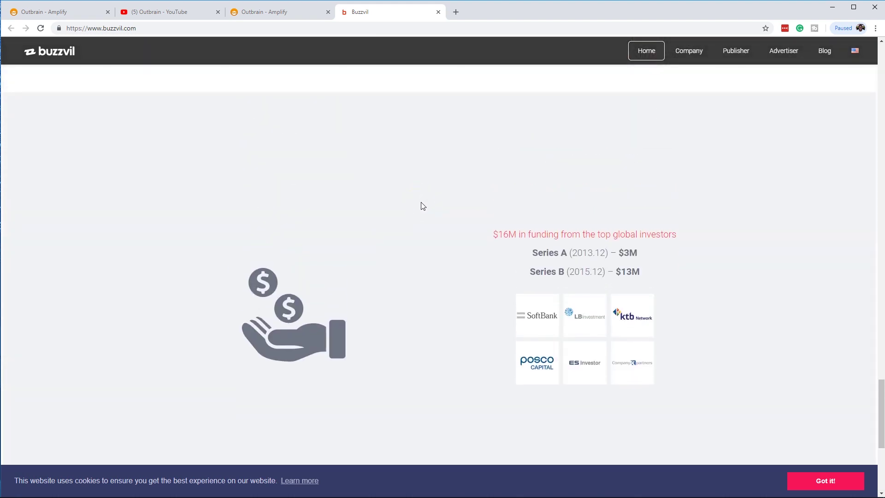
scroll(423, 206, "down", 5)
scroll(423, 206, "up", 20)
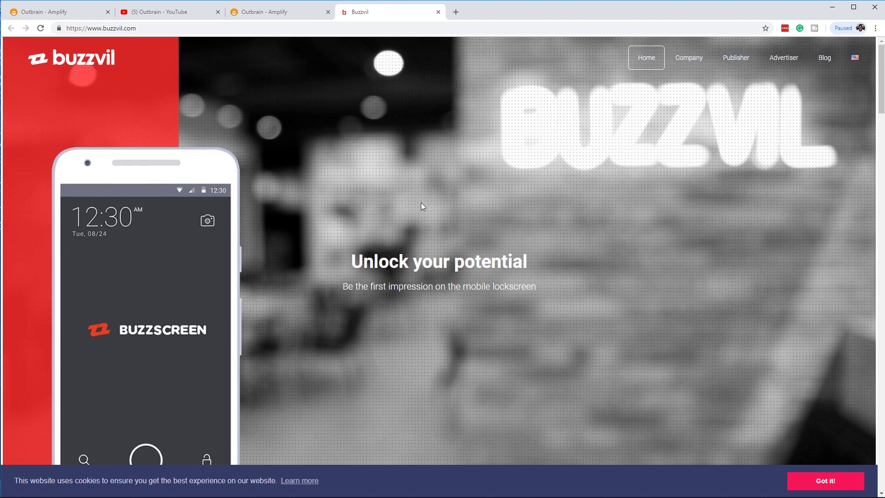
scroll(423, 206, "down", 10)
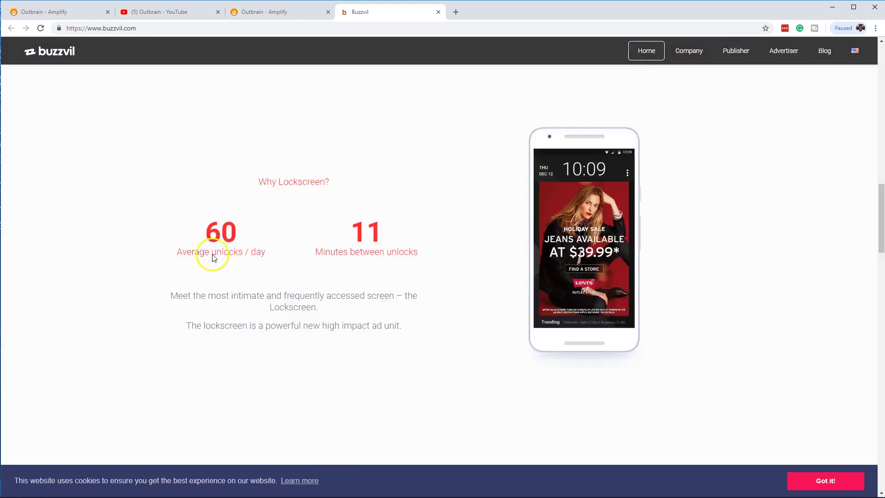
scroll(213, 258, "down", 10)
Browse Buzzvil's Company page, then close the tab to return to the publisher report.
left_click(691, 51)
mouse_move(754, 51)
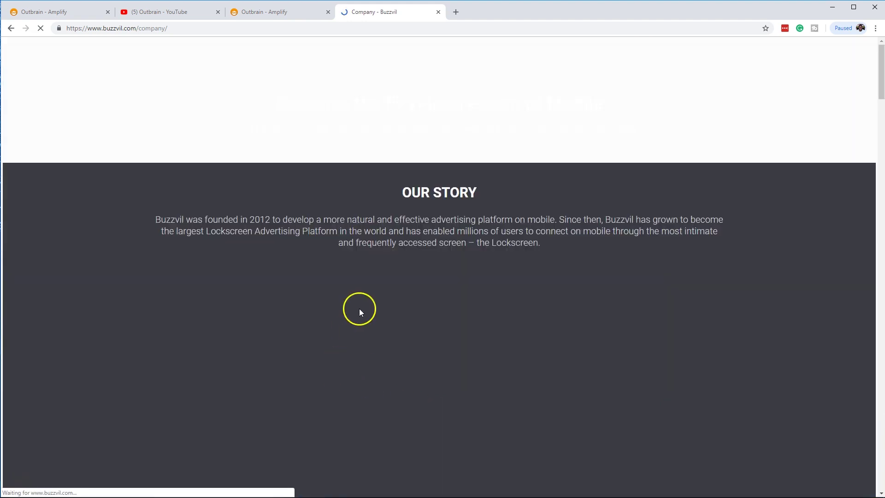
scroll(390, 327, "down", 15)
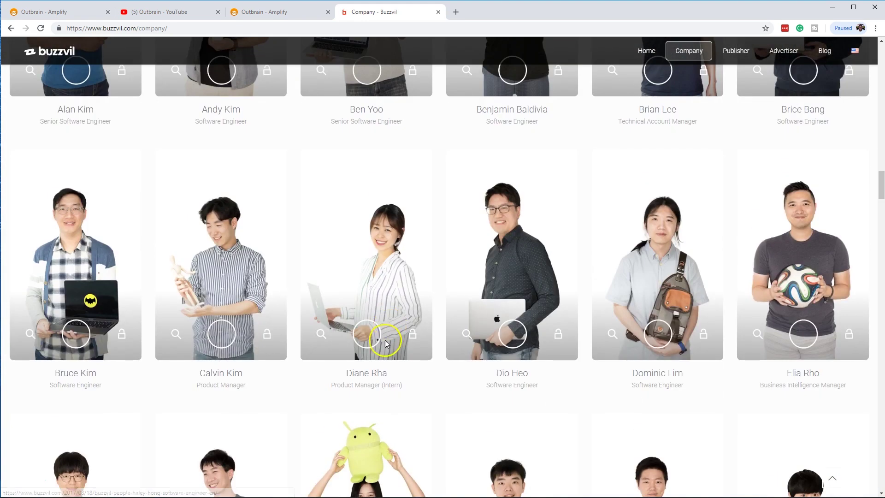
scroll(386, 342, "up", 15)
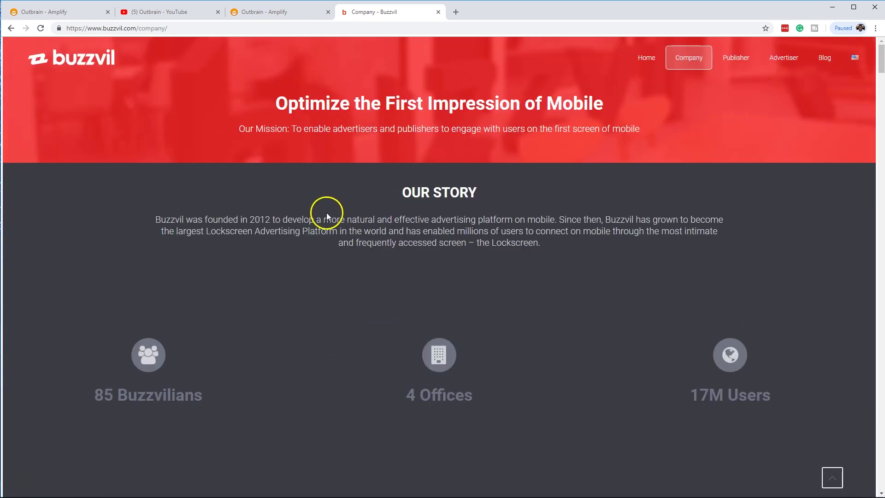
left_click(438, 11)
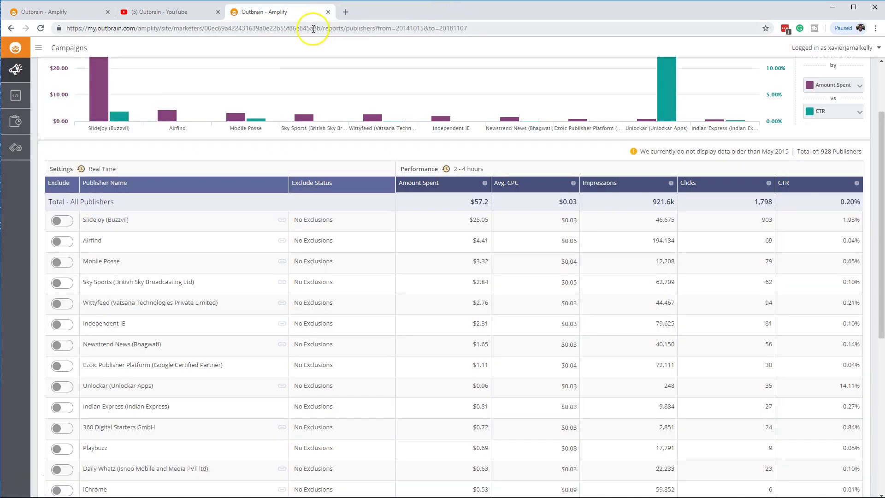
Exclude the Slidejoy (Buzzvil) publisher from the campaigns.
left_click(59, 220)
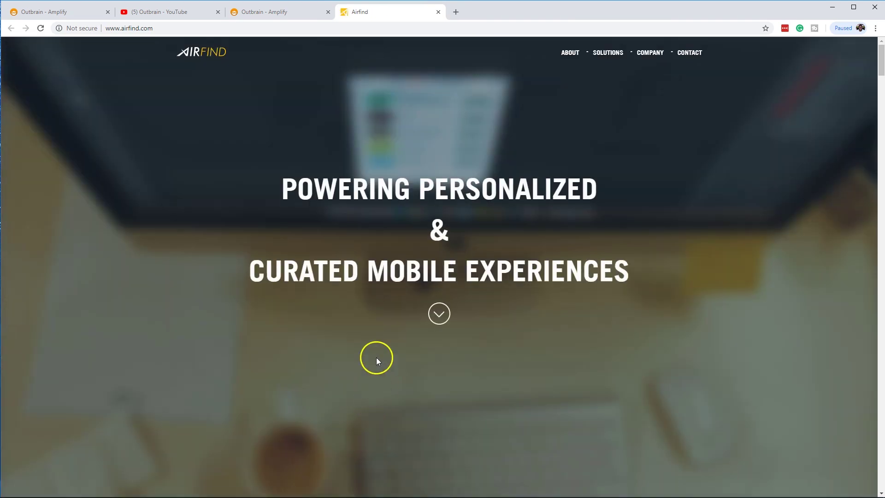
Scroll through the Airfind website to review its content.
scroll(468, 245, "down", 10)
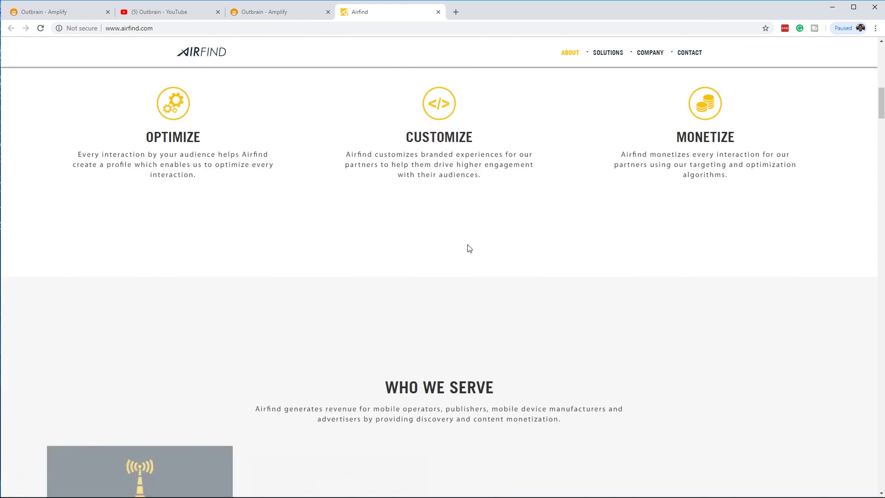
scroll(468, 247, "down", 15)
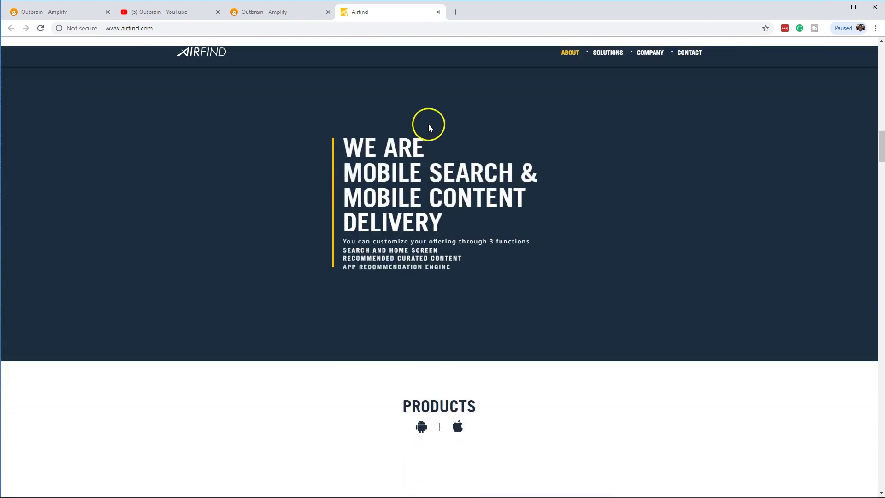
scroll(461, 214, "down", 4)
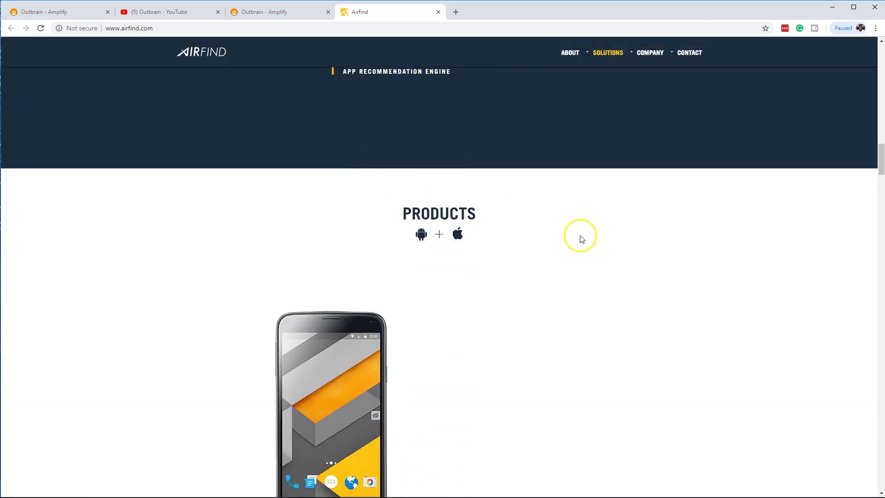
scroll(582, 239, "down", 5)
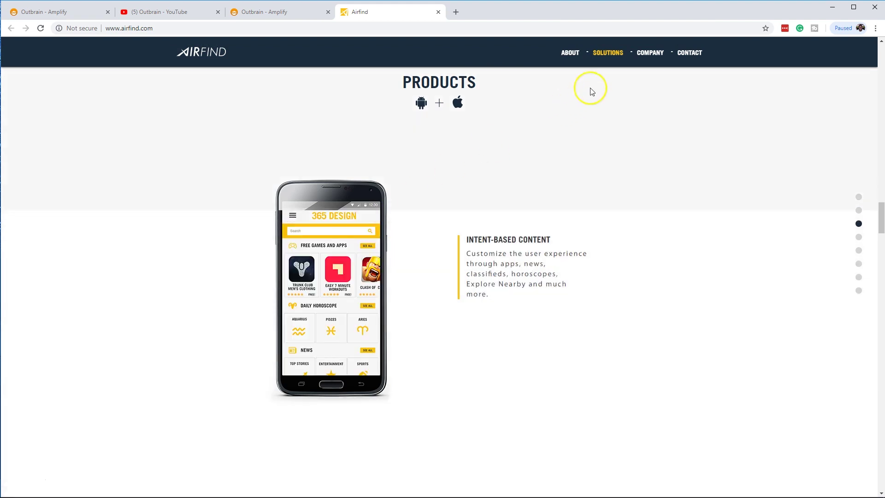
scroll(481, 201, "down", 15)
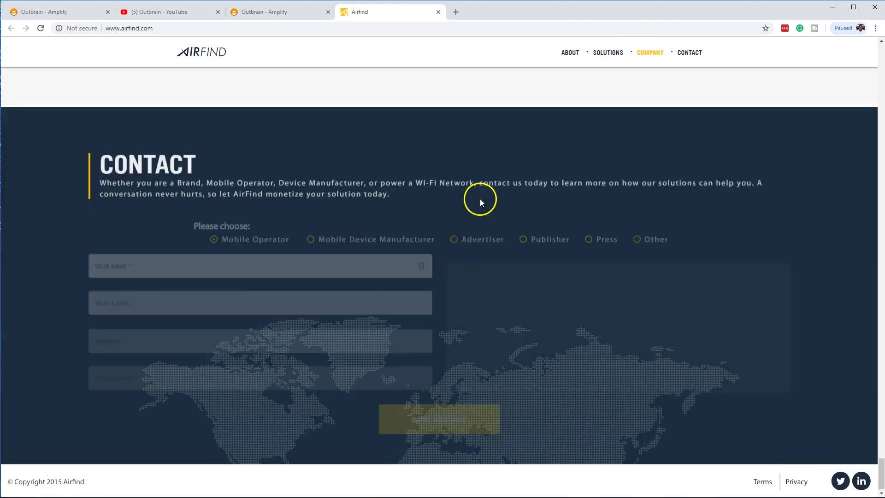
scroll(479, 202, "up", 9)
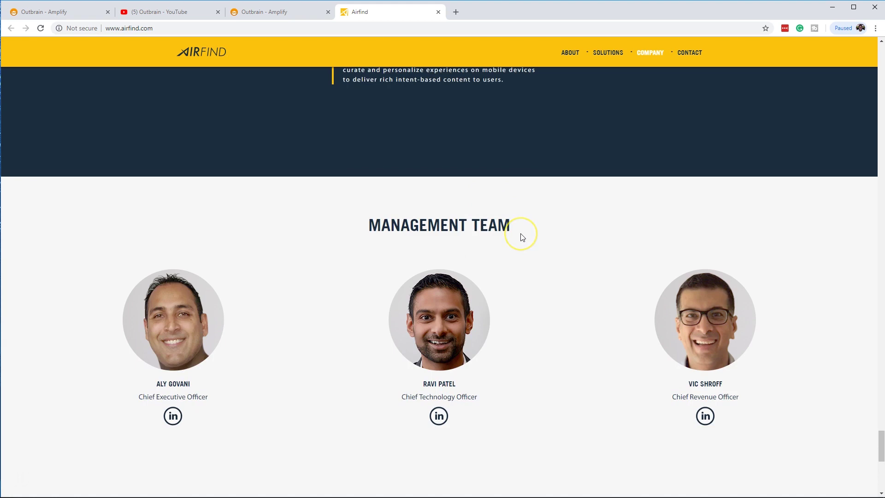
scroll(521, 241, "up", 10)
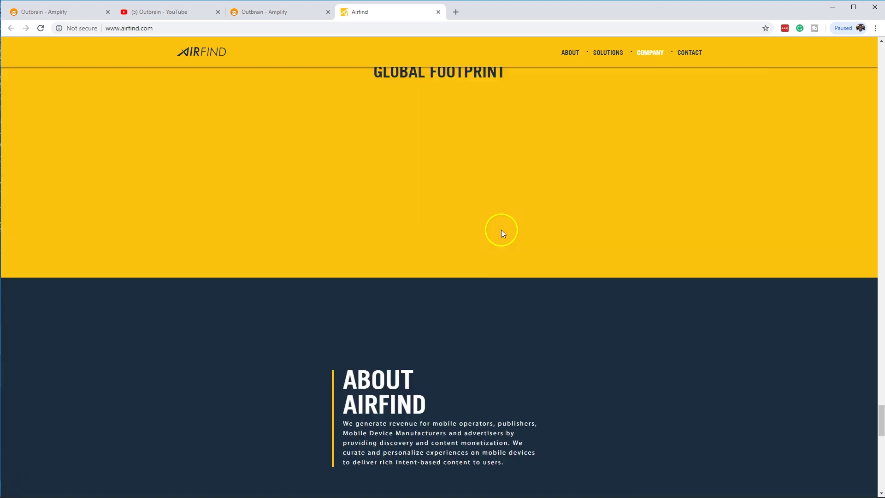
Close the Airfind tab and open the Sky Sports publisher's website.
left_click(438, 12)
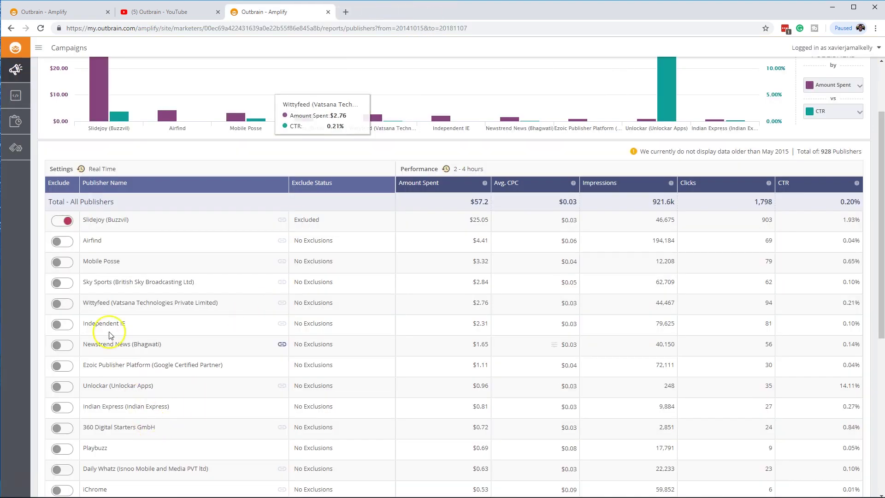
scroll(105, 254, "down", 1)
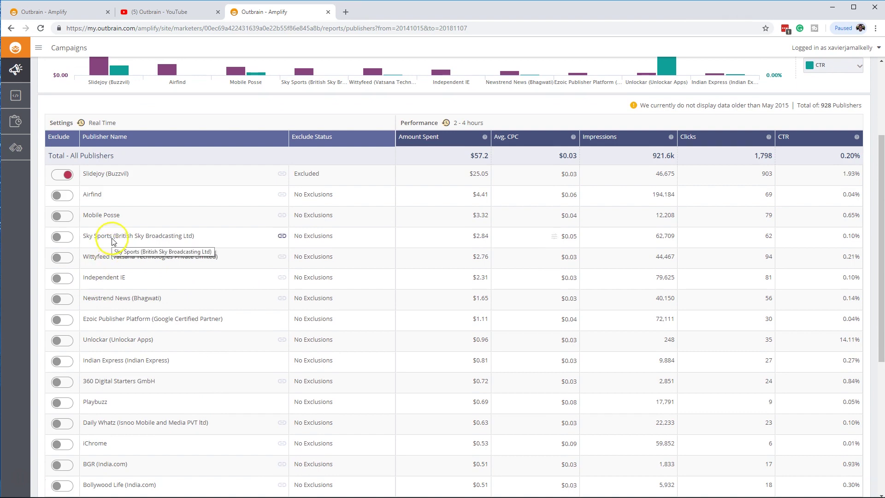
left_click(282, 235)
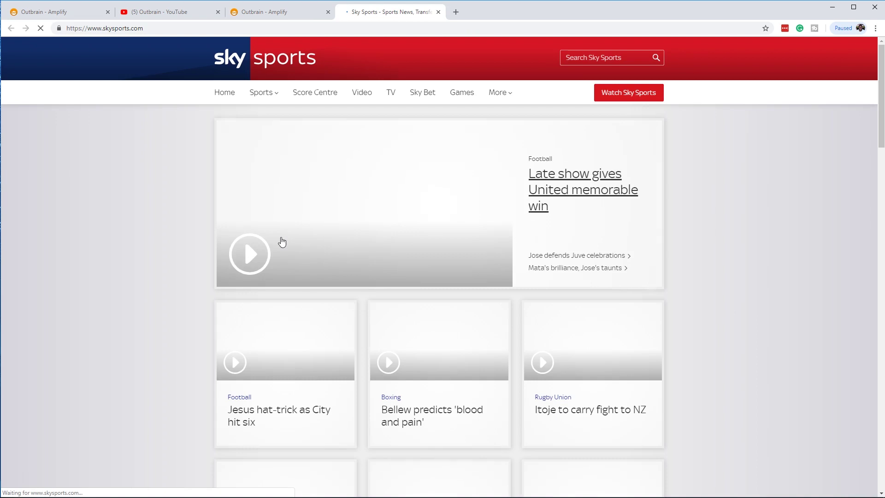
scroll(312, 208, "down", 1)
scroll(312, 212, "down", 18)
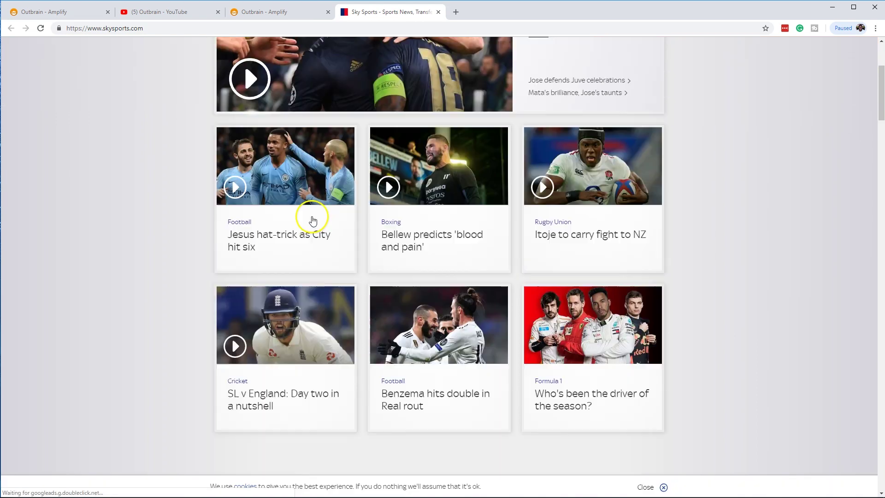
scroll(311, 225, "down", 15)
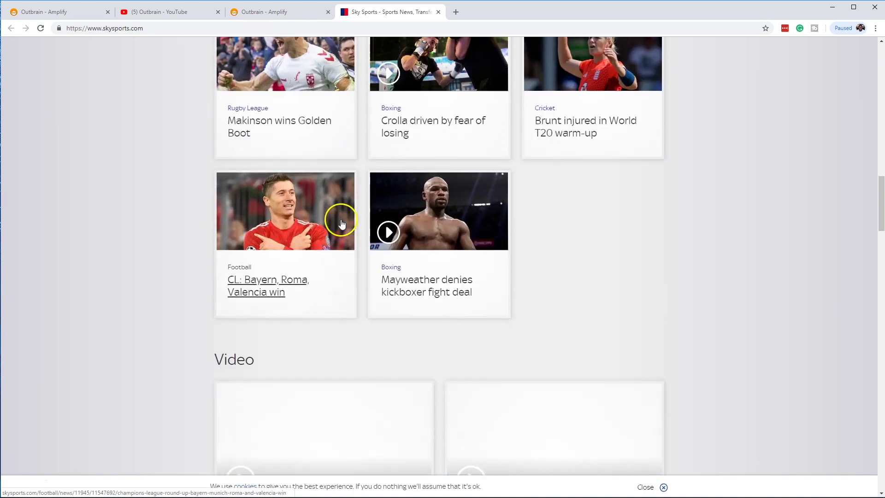
scroll(395, 297, "down", 10)
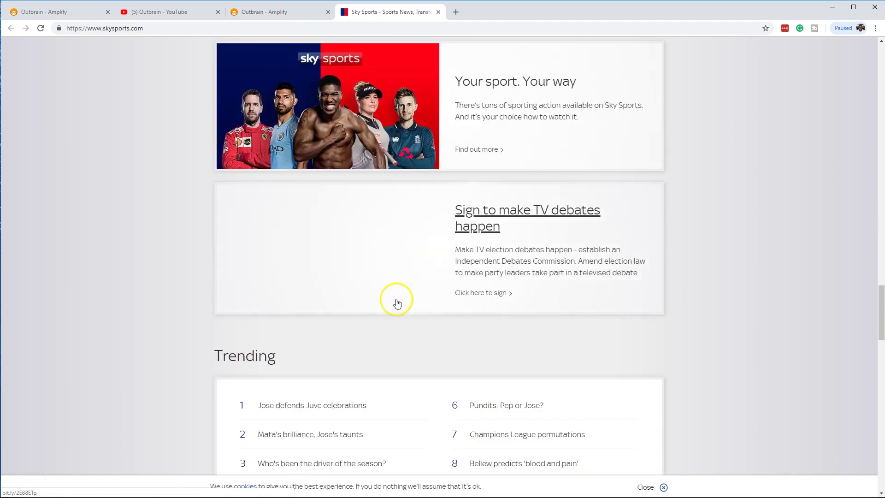
scroll(387, 309, "up", 20)
Return to the publisher report and review the 928 publishers, with only Slidejoy excluded.
left_click(275, 13)
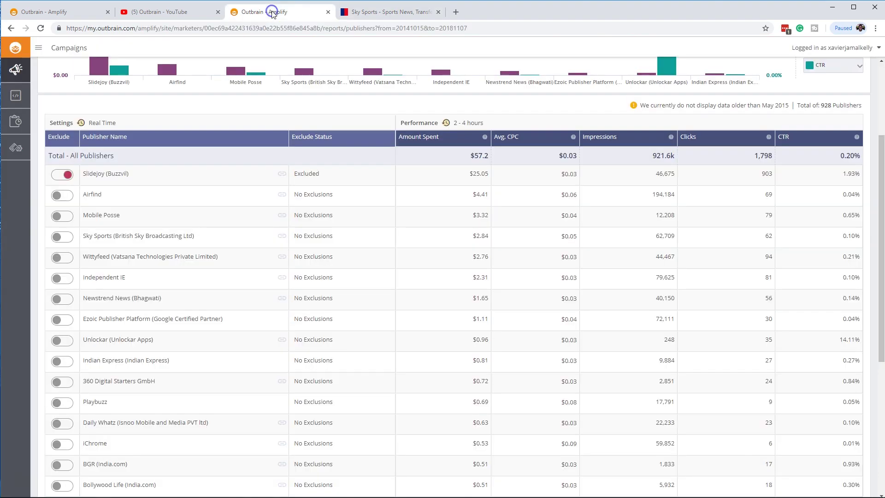
scroll(235, 147, "down", 3)
scroll(229, 139, "down", 2)
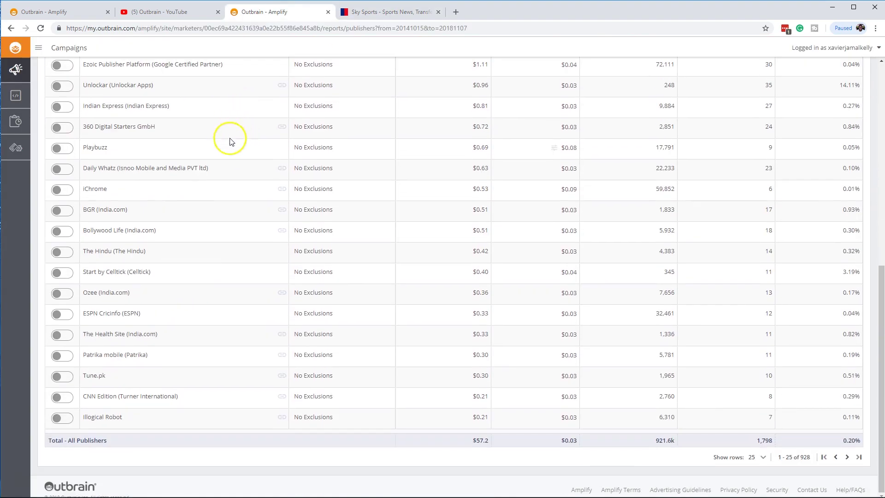
scroll(678, 331, "up", 1)
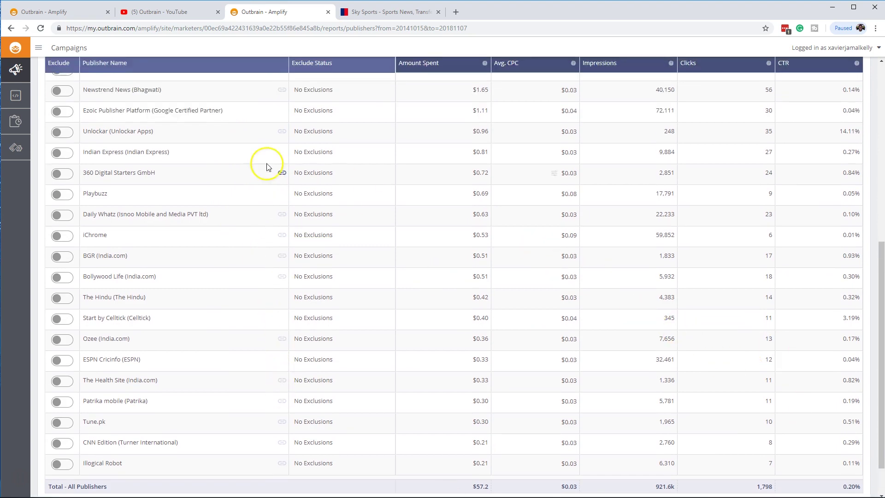
scroll(118, 208, "up", 8)
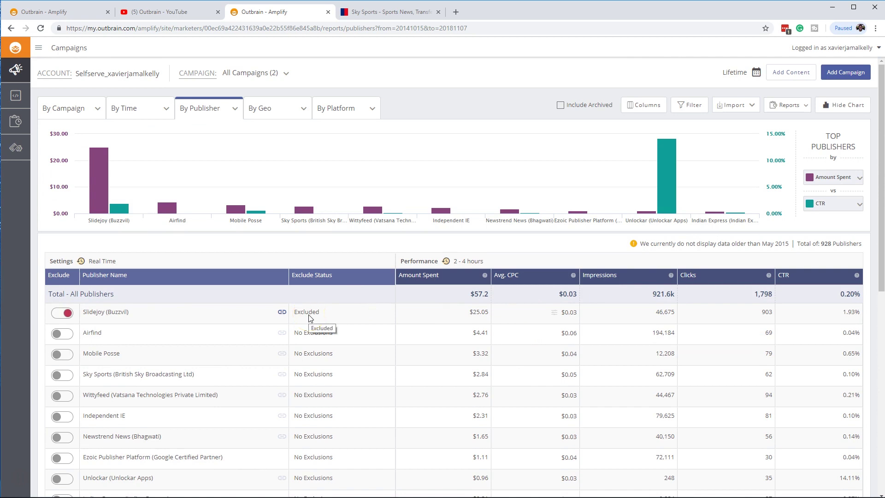
scroll(312, 316, "down", 7)
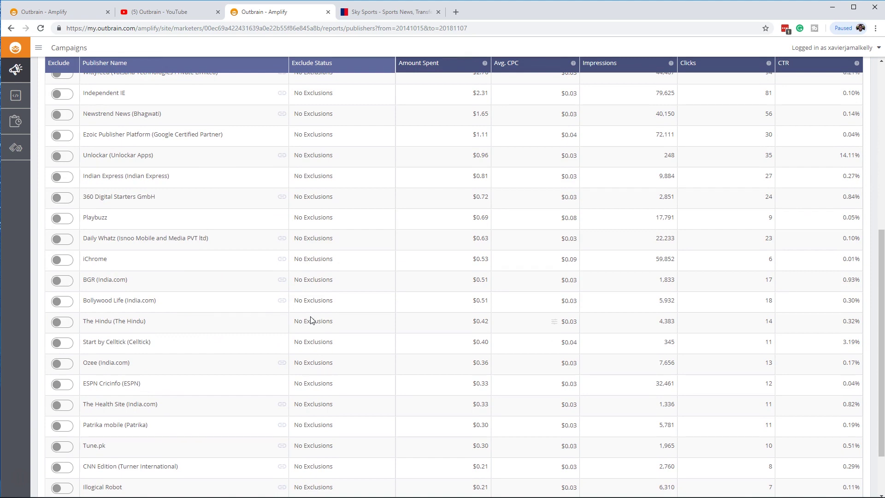
scroll(263, 393, "down", 2)
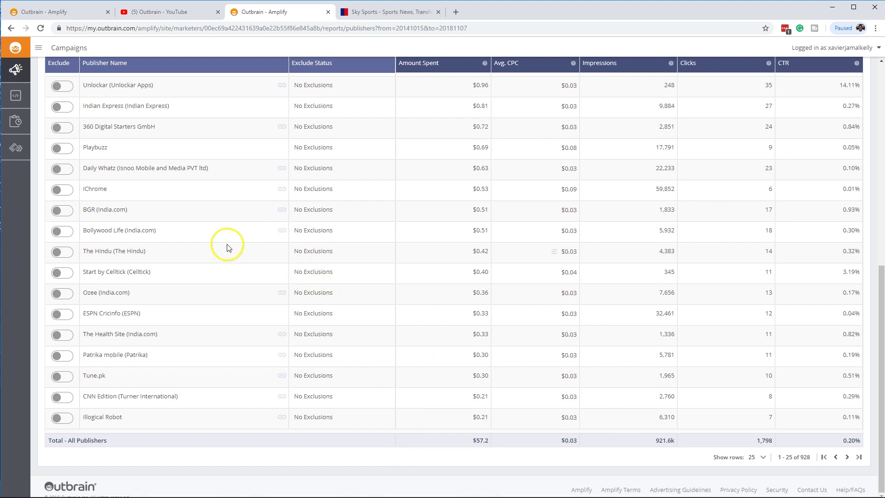
scroll(223, 249, "up", 1)
scroll(263, 213, "up", 1)
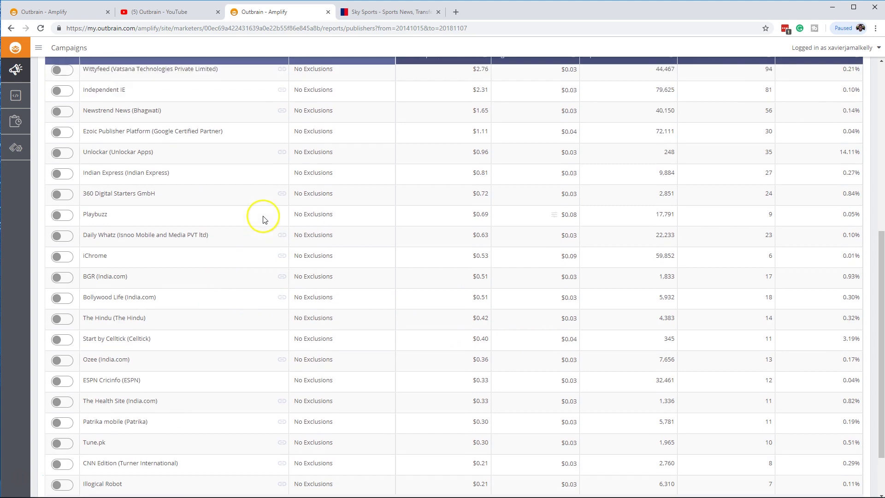
scroll(203, 247, "up", 2)
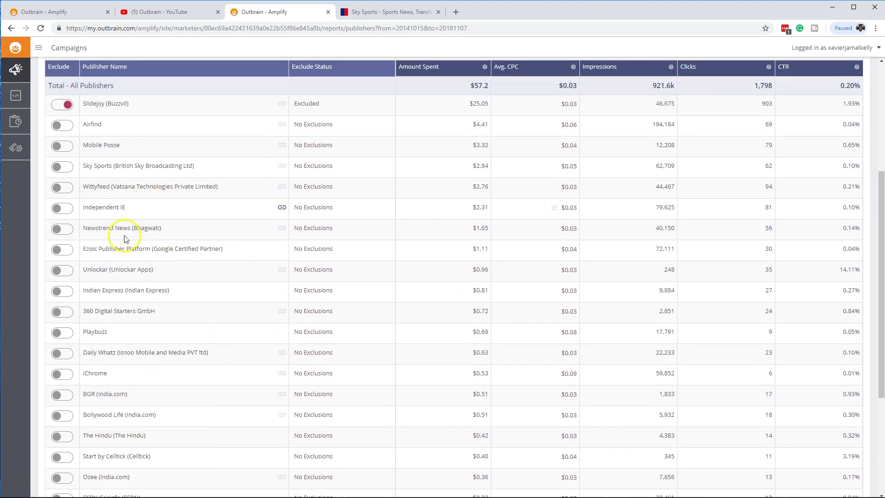
scroll(119, 288, "down", 4)
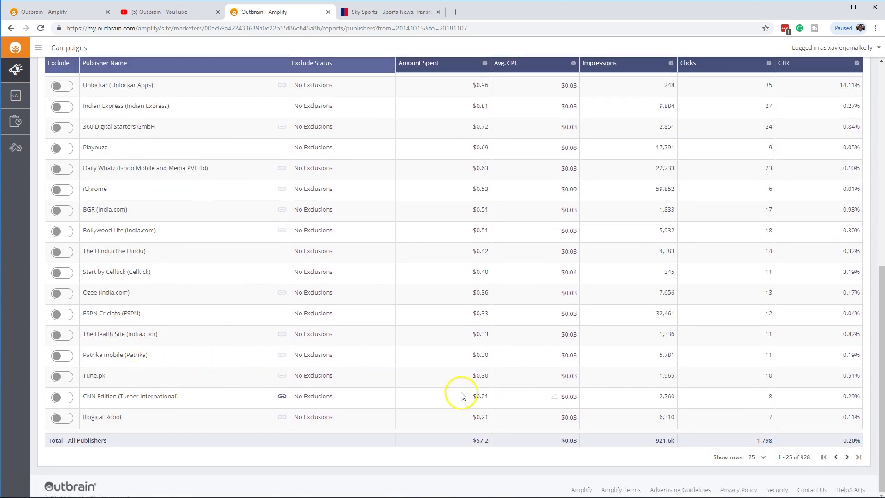
mouse_move(554, 357)
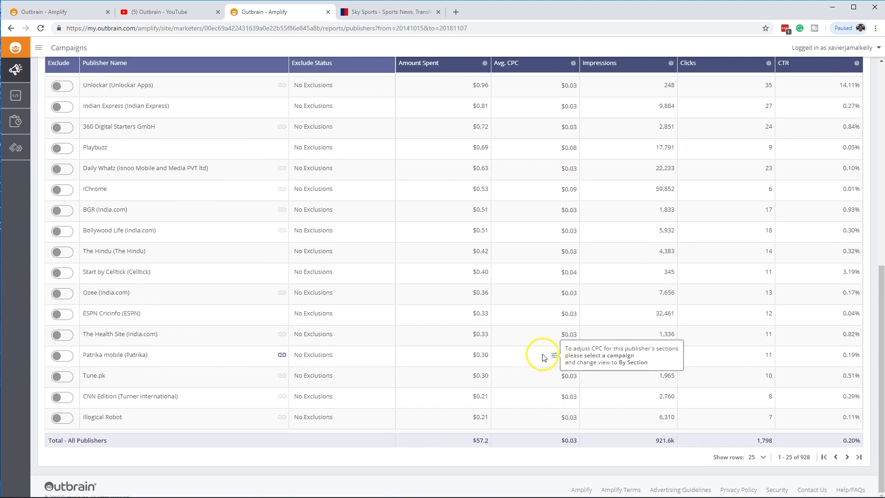
scroll(543, 358, "up", 5)
scroll(559, 300, "down", 4)
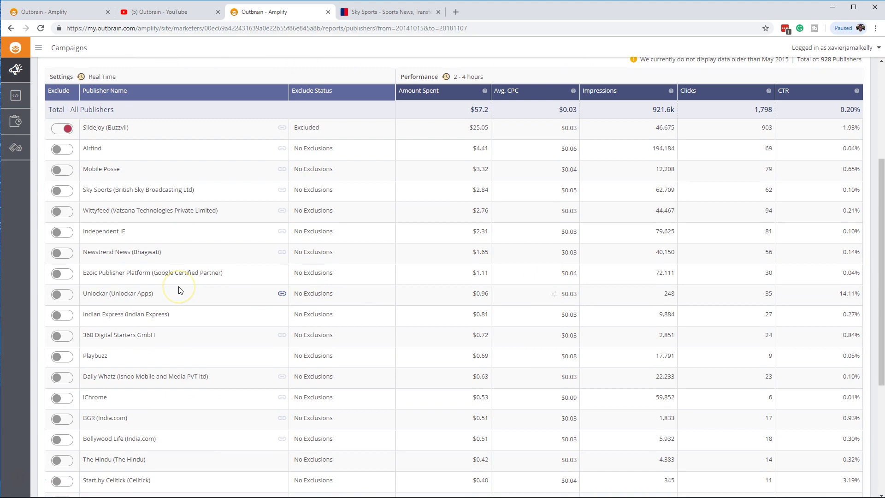
scroll(221, 288, "up", 4)
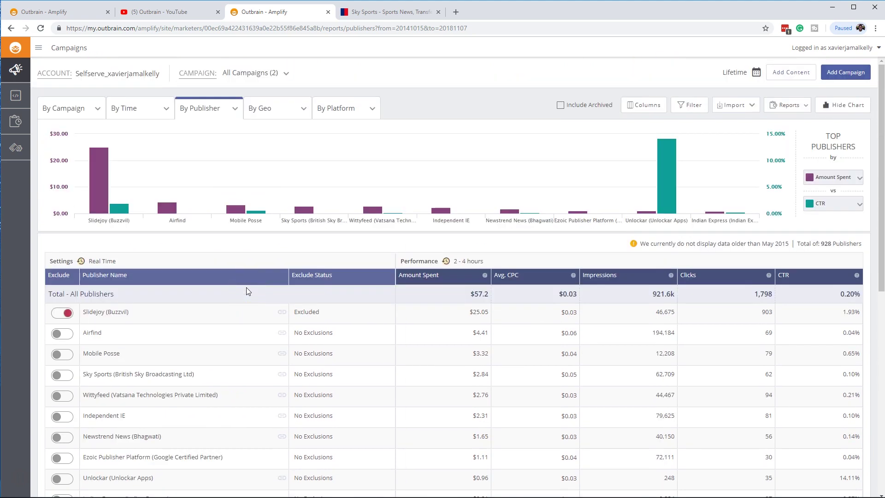
scroll(306, 300, "down", 5)
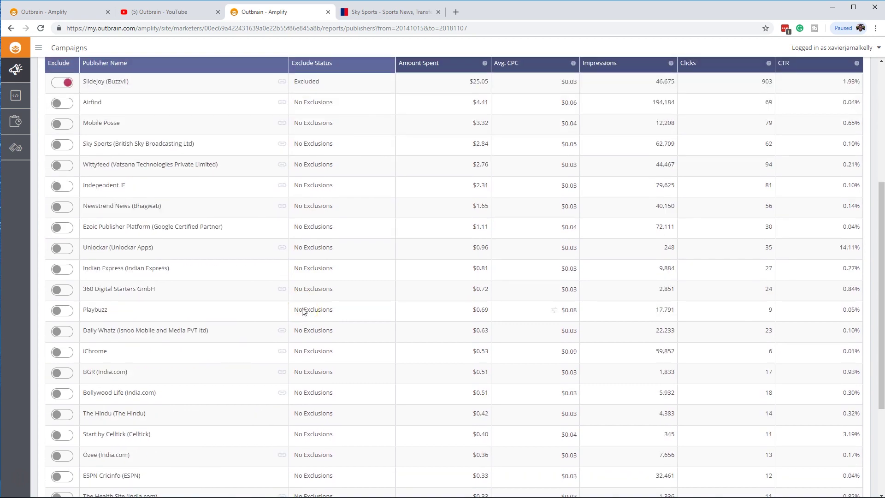
scroll(321, 302, "down", 4)
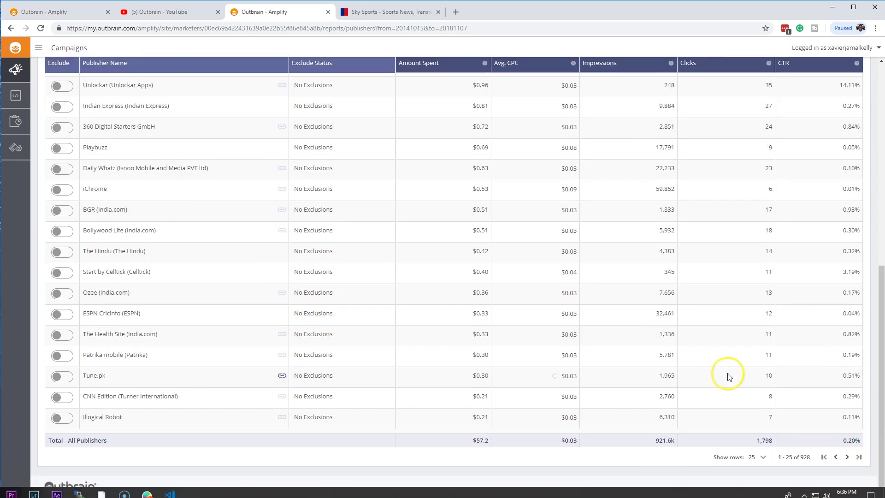
scroll(548, 308, "up", 9)
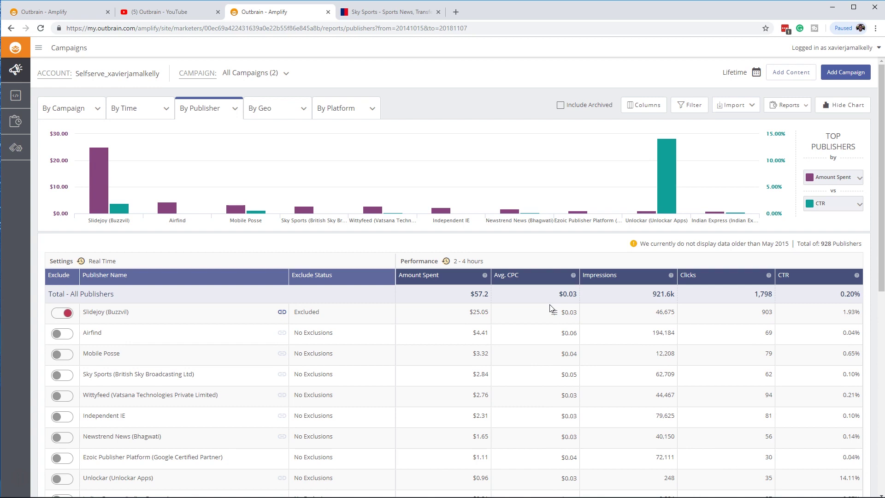
Break the lifetime report down by country, showing seven countries led by India at $29.61.
left_click(289, 114)
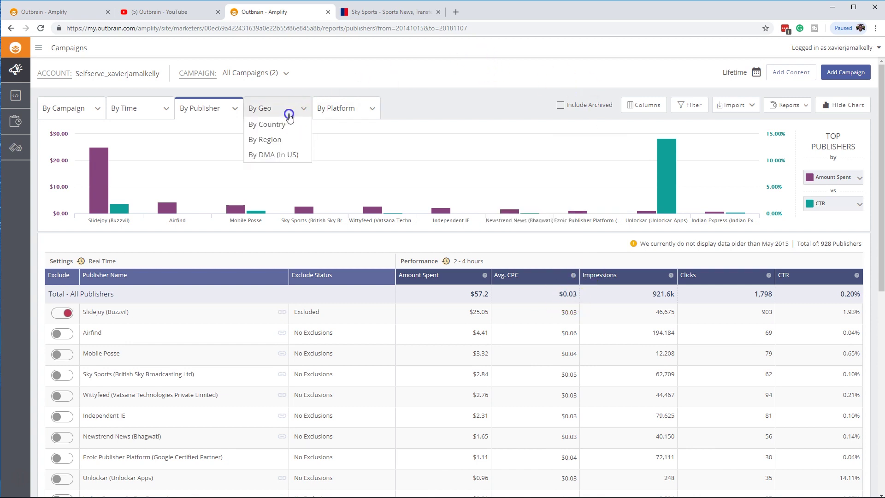
left_click(282, 123)
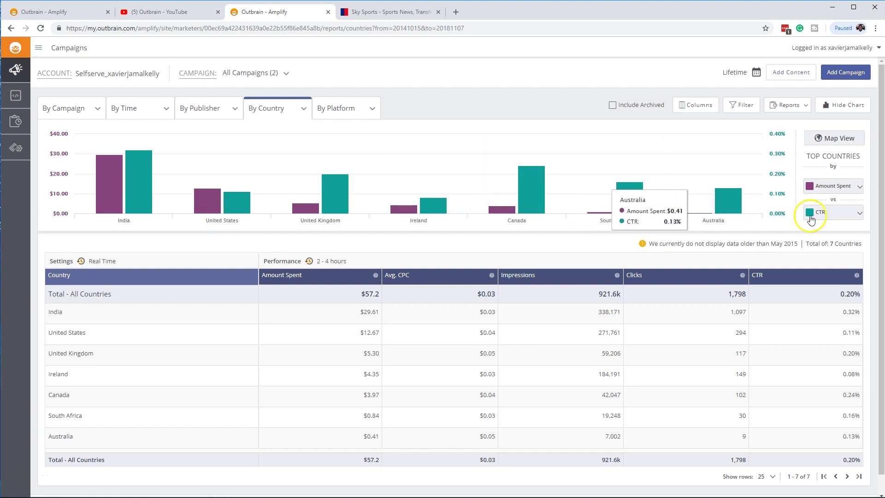
scroll(450, 369, "down", 1)
scroll(151, 451, "up", 1)
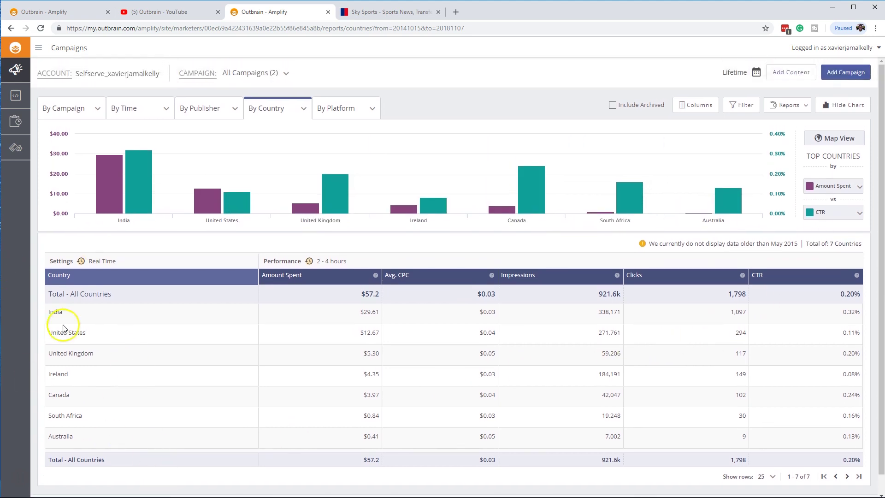
scroll(63, 328, "down", 1)
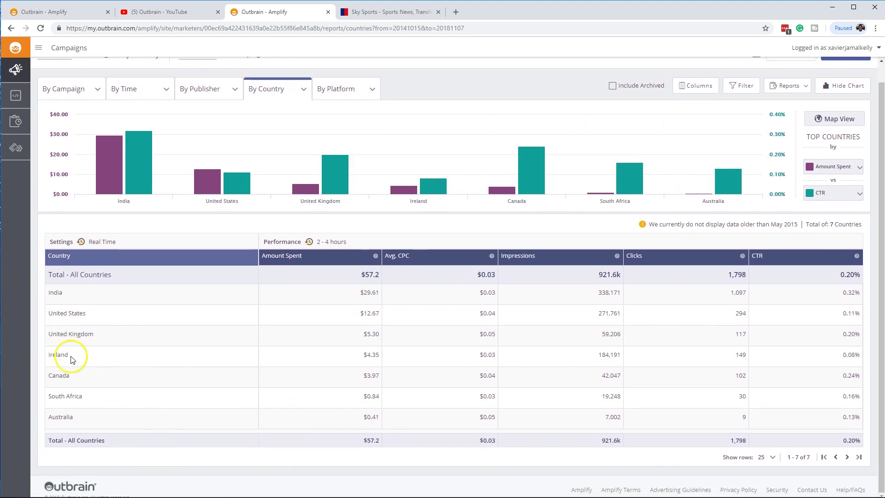
Switch the report breakdown to By Platform.
left_click(330, 90)
left_click(347, 109)
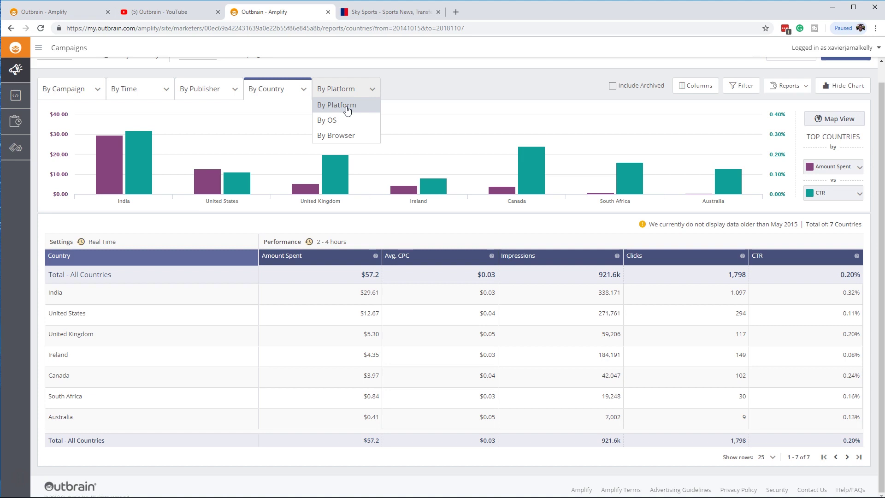
left_click(338, 116)
left_click(340, 106)
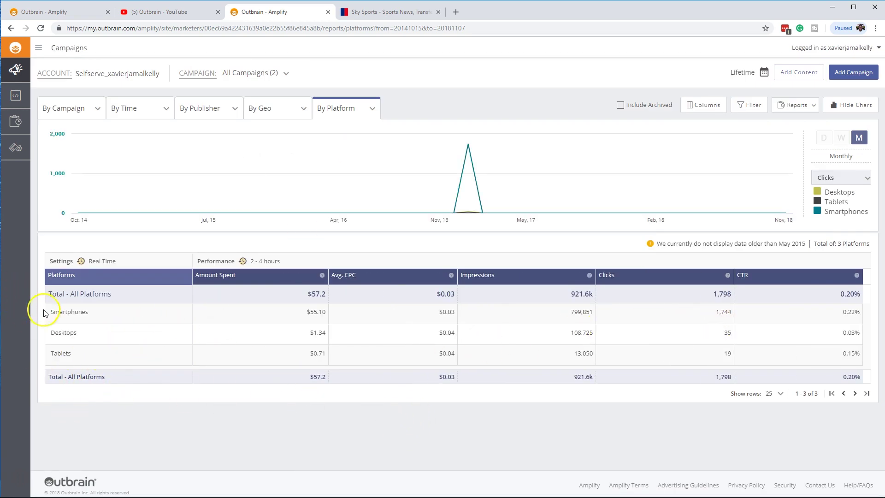
Highlight the Smartphones, Desktops and Tablets rows and their values in the platform table.
left_click_drag(53, 313, 532, 315)
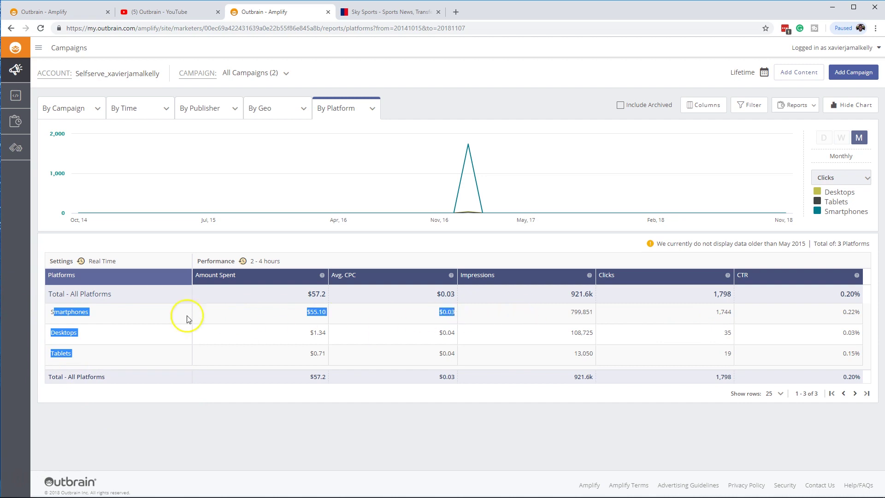
left_click(94, 316)
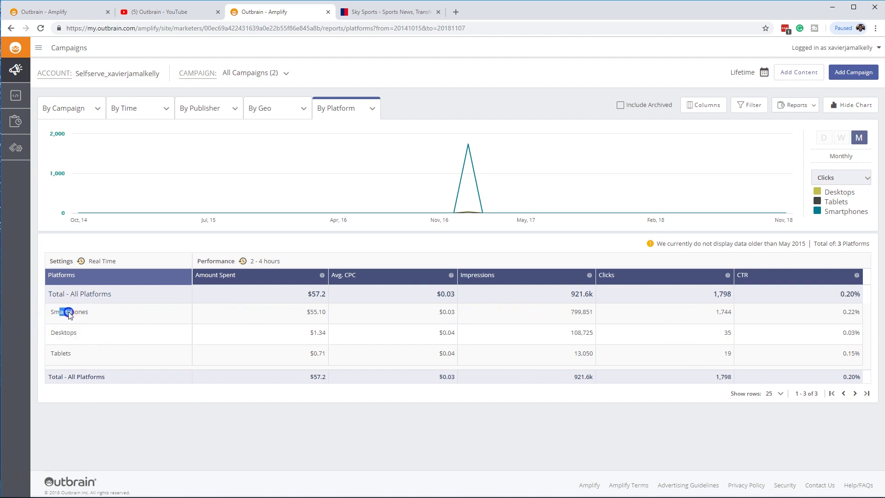
mouse_move(68, 315)
left_mouse_down()
mouse_move(247, 325)
mouse_move(584, 312)
mouse_move(387, 385)
mouse_move(134, 371)
left_mouse_up()
left_click(69, 354)
left_click(80, 342)
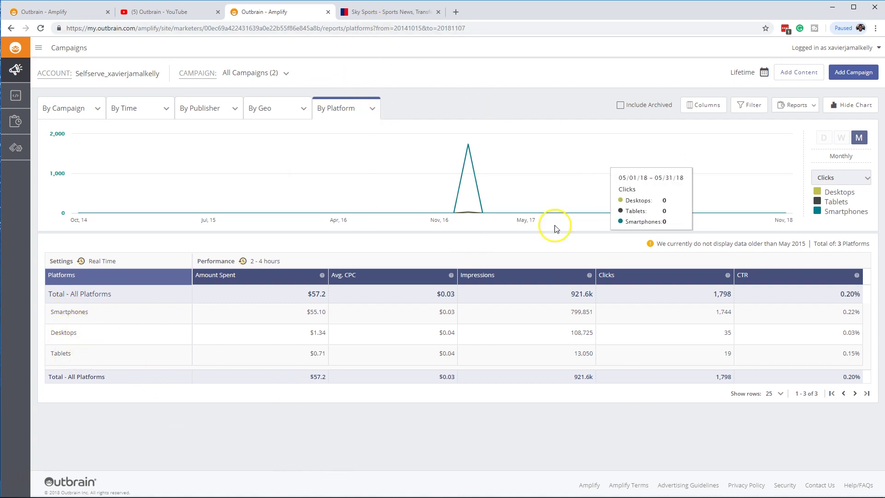
Include archived campaigns in the report and show the campaign breakdown options.
left_click(625, 107)
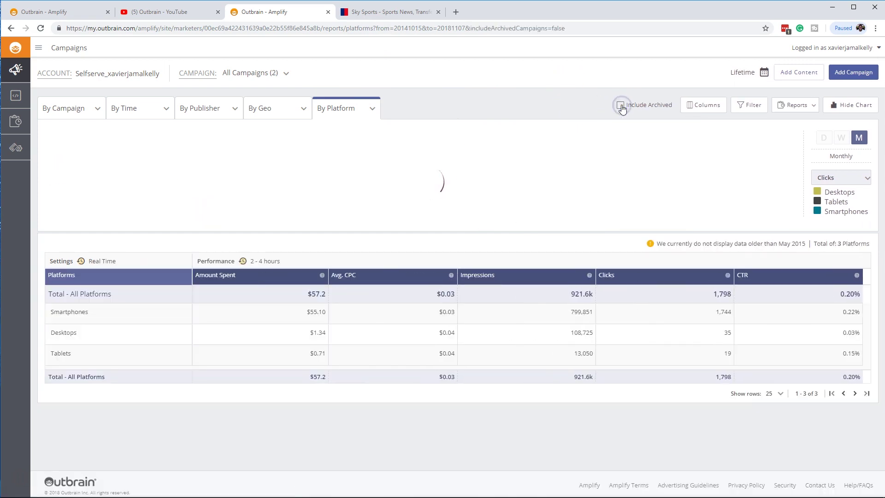
left_click(87, 111)
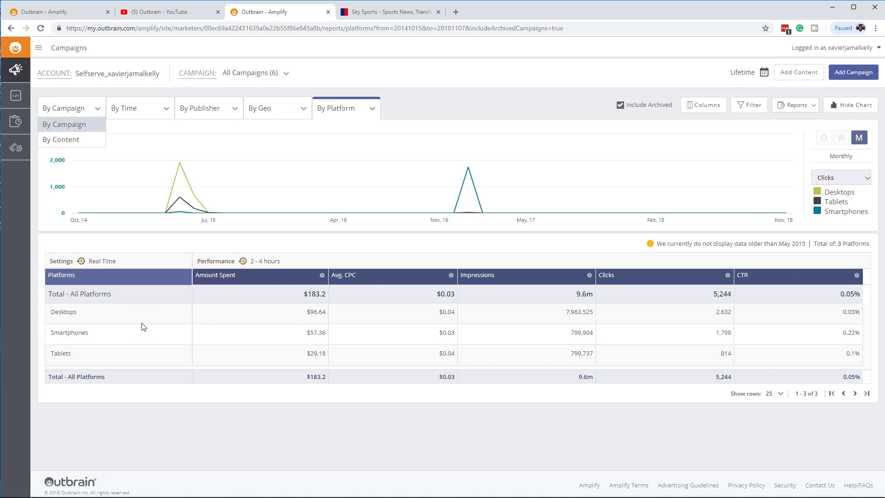
mouse_move(612, 497)
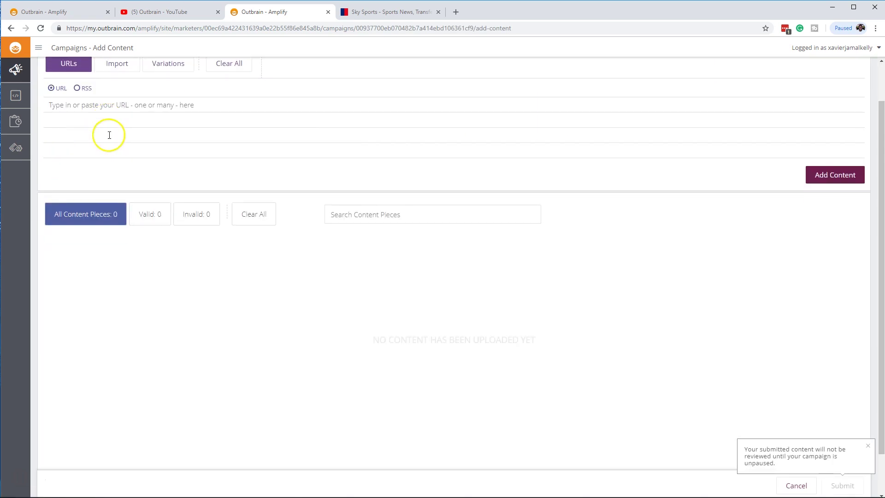
Choose blog as the Add Content page's campaign, then return to the Campaigns overview.
scroll(109, 134, "up", 1)
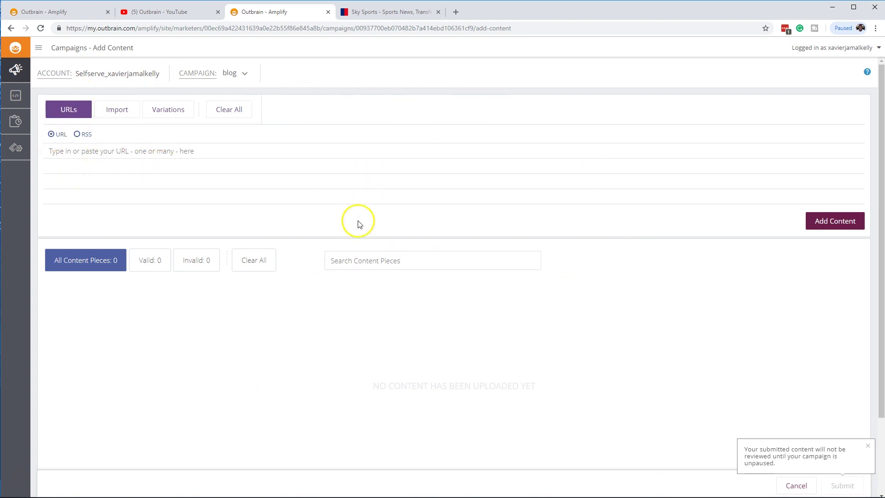
left_click(237, 73)
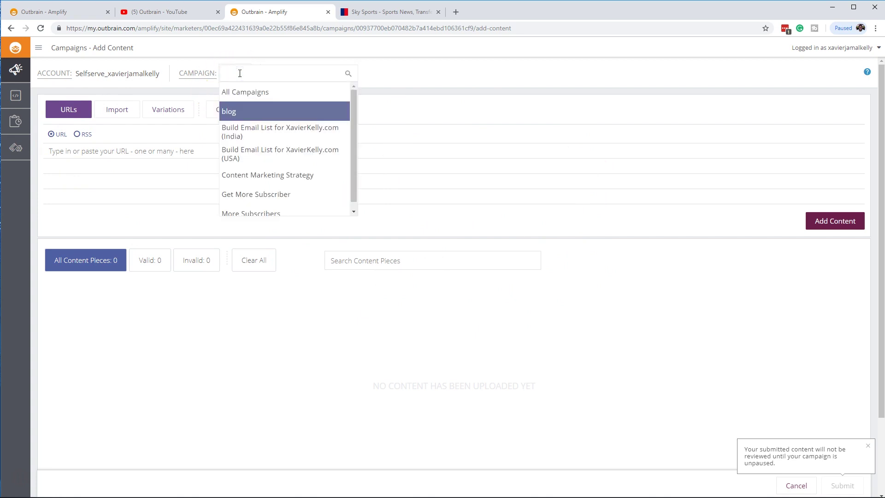
scroll(352, 204, "down", 1)
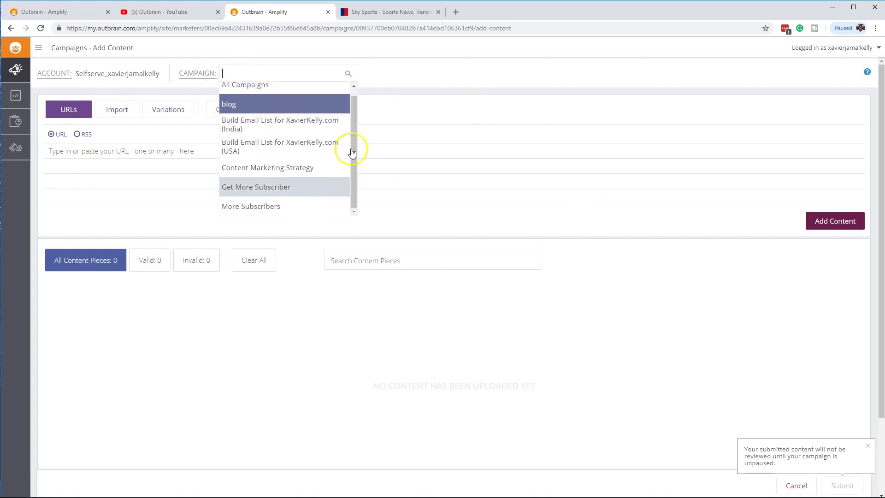
left_click(470, 57)
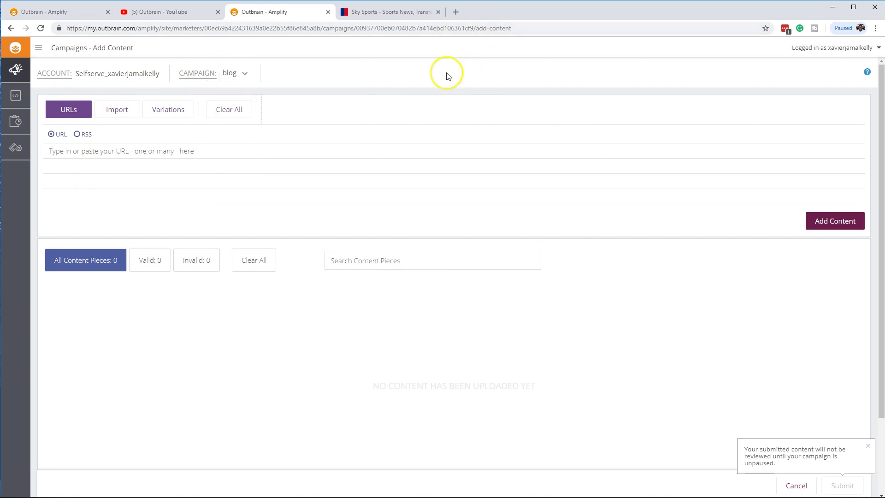
left_click(23, 74)
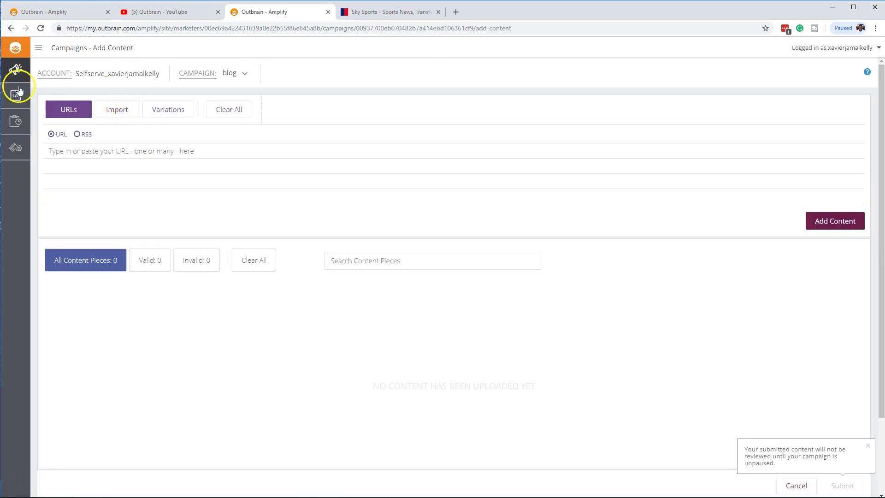
Start a new campaign from the Campaigns report and scroll through its settings form.
left_click(16, 70)
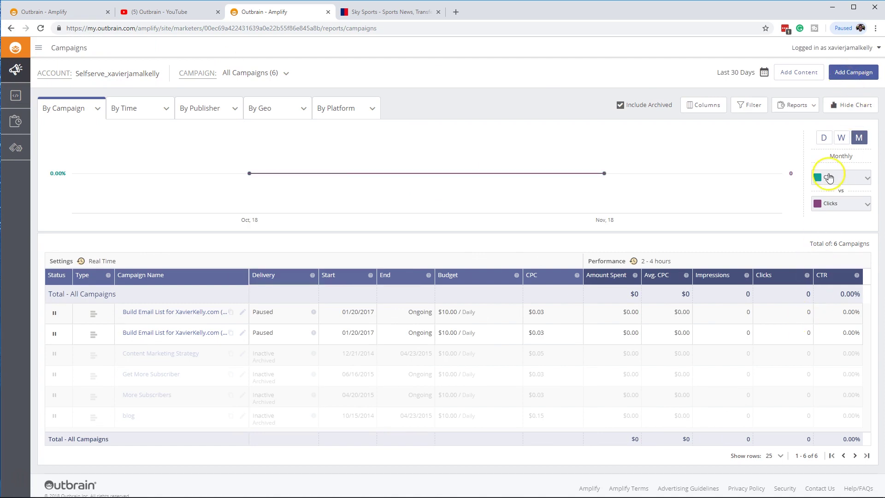
left_click(763, 73)
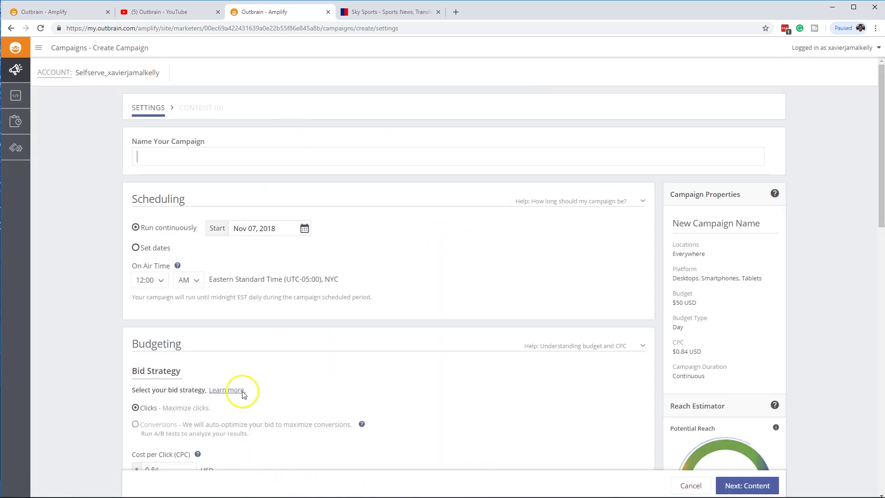
scroll(235, 360, "down", 5)
scroll(234, 334, "down", 9)
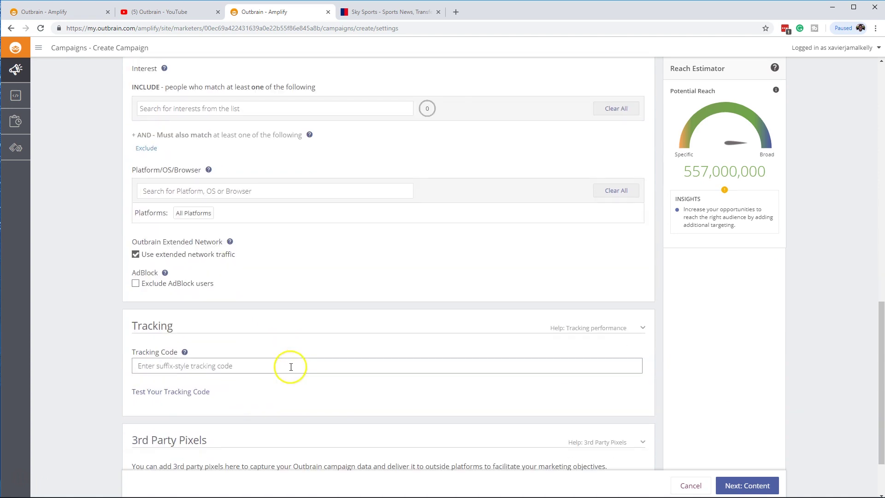
scroll(291, 367, "down", 2)
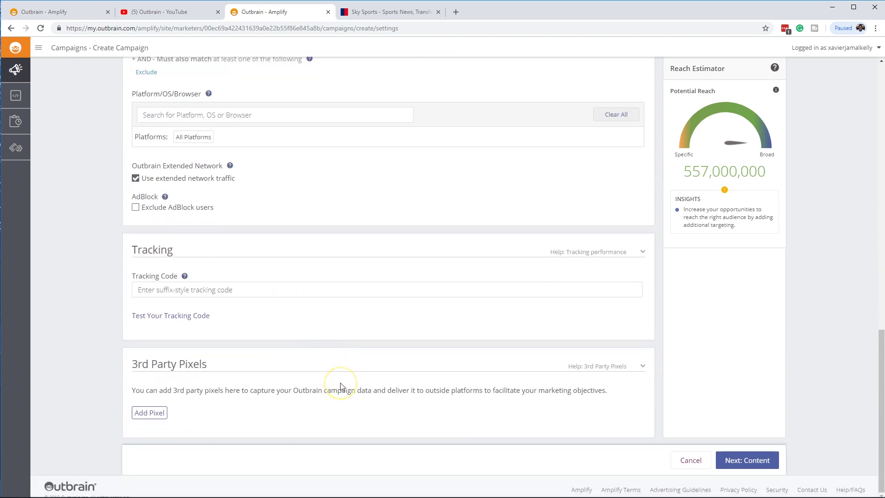
scroll(340, 386, "up", 15)
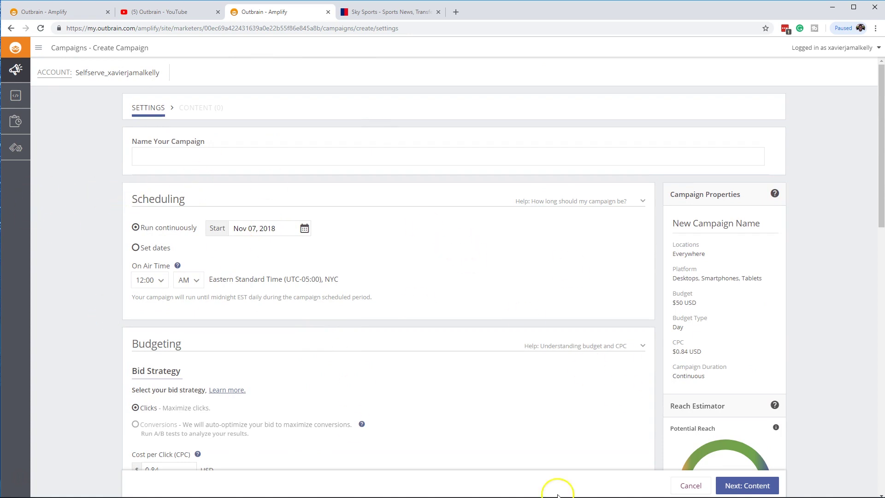
scroll(441, 229, "down", 14)
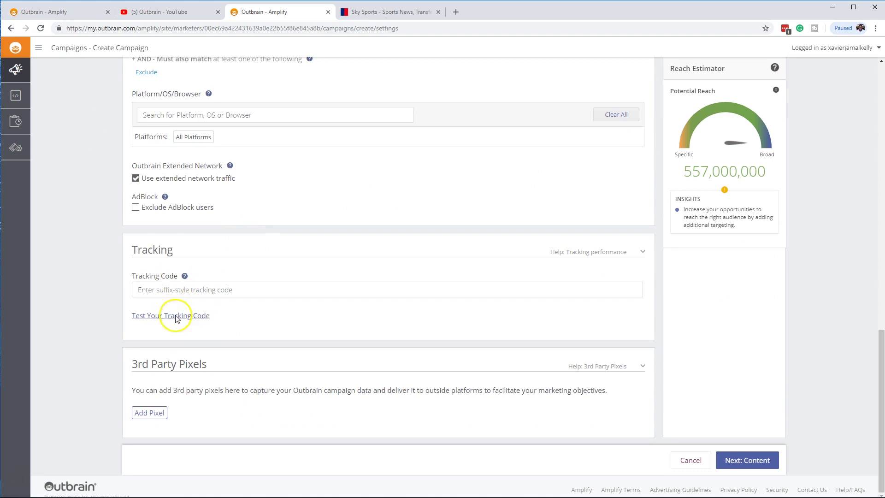
scroll(178, 361, "up", 5)
scroll(178, 364, "down", 5)
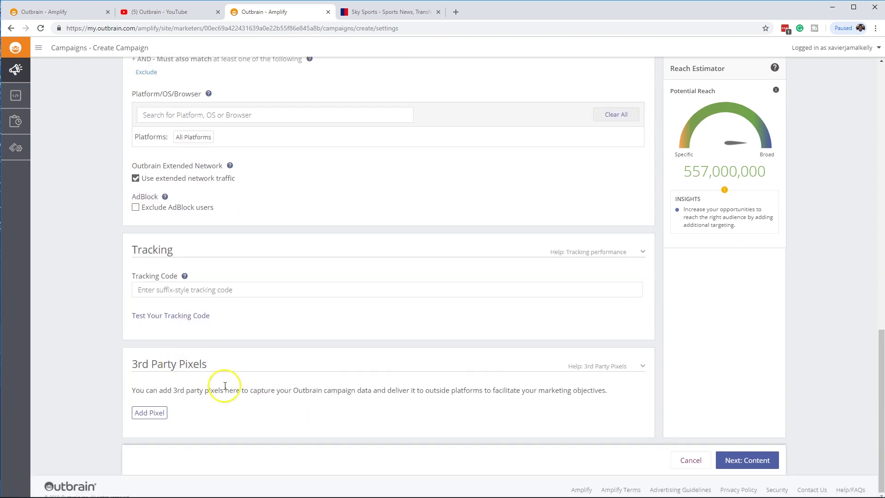
Review the preset $0.84 CPC and $50 daily budget, then leave the unsaved form.
scroll(203, 328, "up", 5)
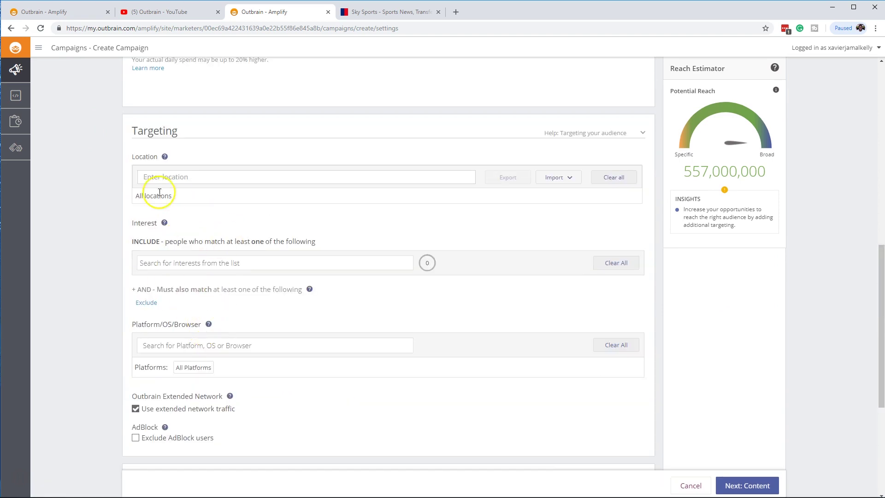
scroll(212, 270, "up", 8)
scroll(198, 294, "down", 13)
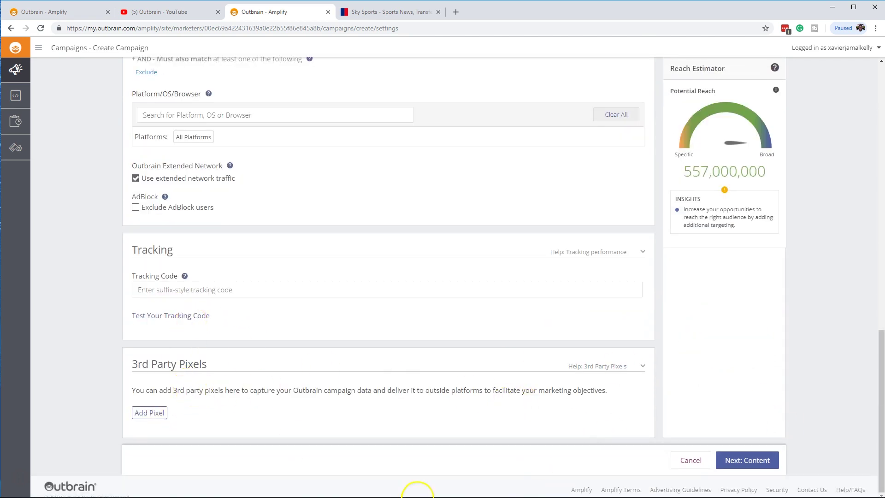
scroll(371, 468, "up", 16)
scroll(745, 406, "down", 4)
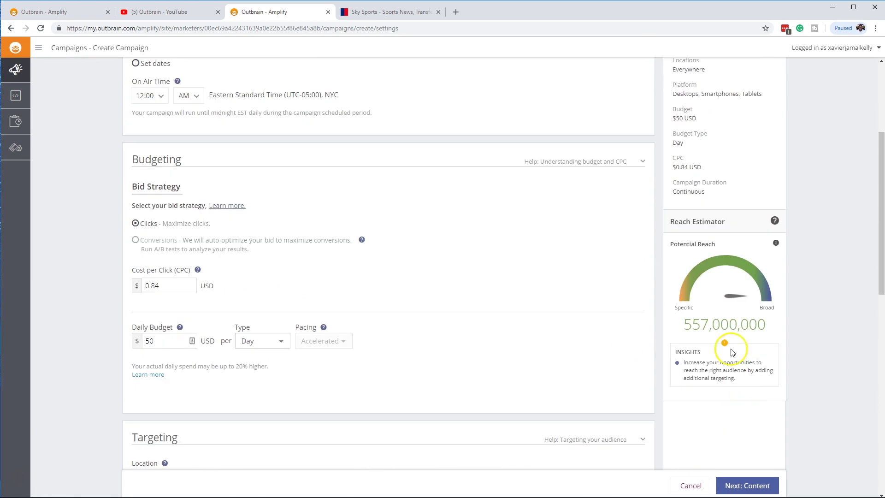
scroll(724, 300, "up", 4)
scroll(749, 382, "down", 4)
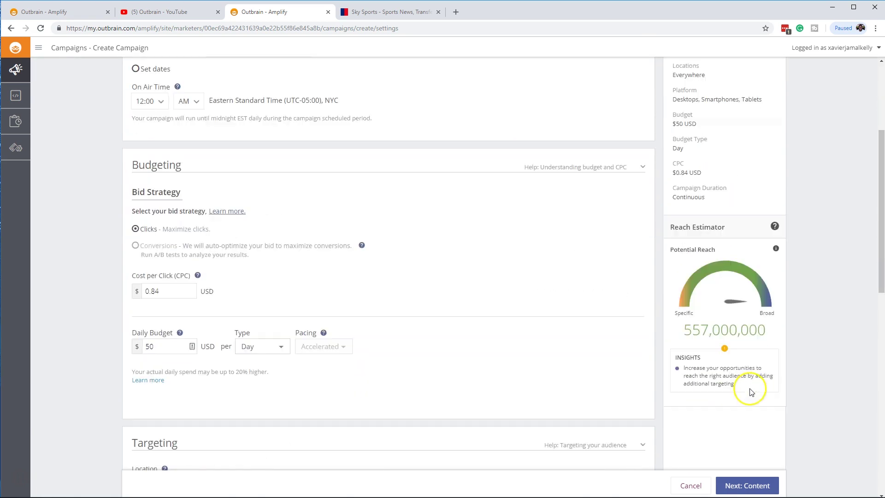
scroll(724, 327, "up", 3)
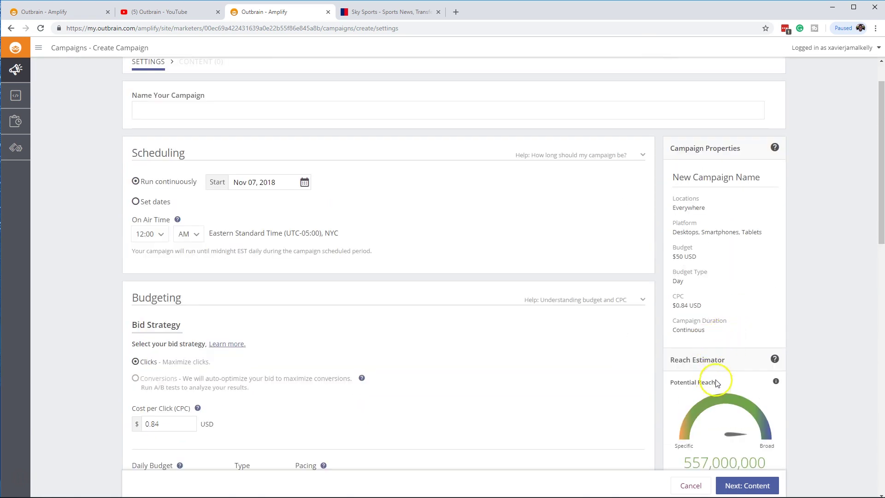
scroll(705, 369, "up", 1)
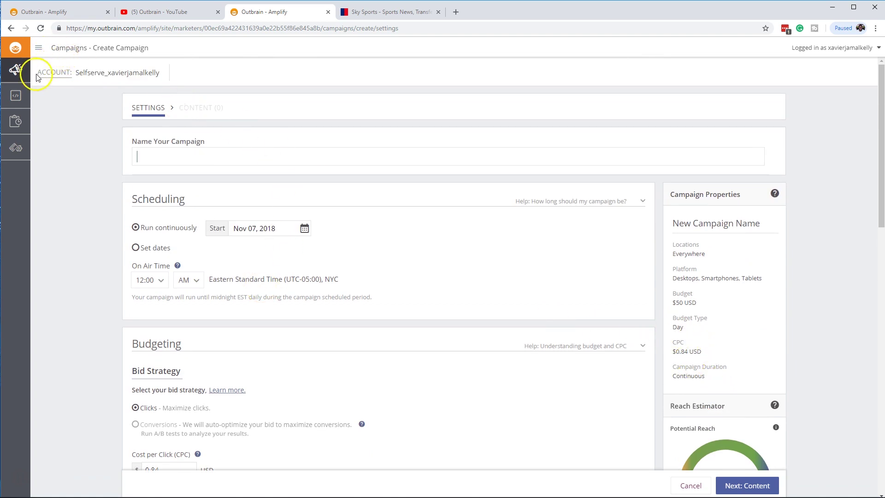
left_click(9, 69)
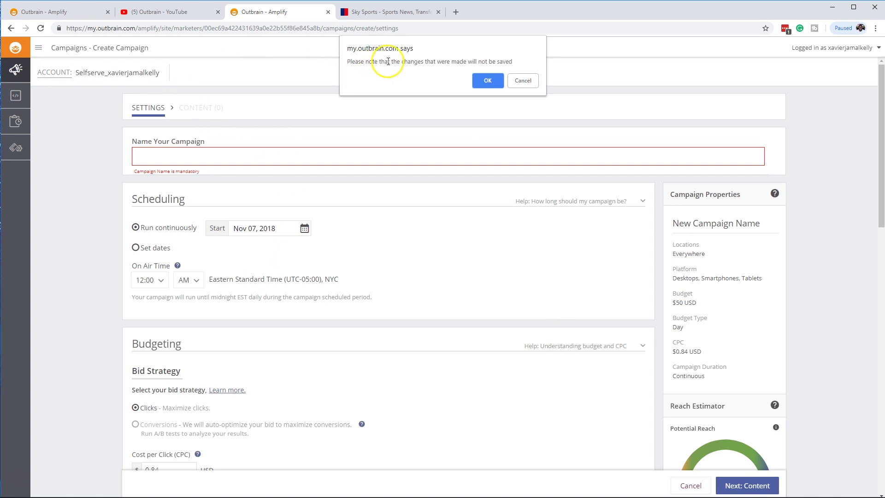
Discard the unsaved campaign and open the account options menu.
left_click(487, 81)
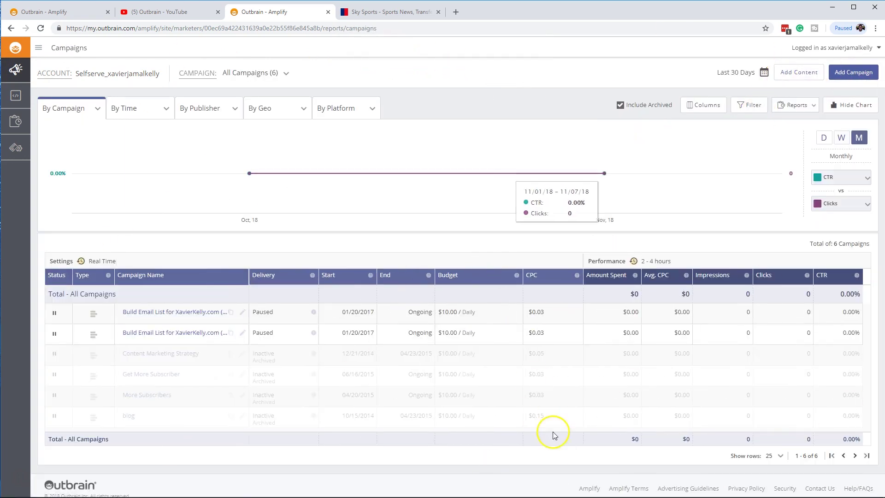
left_click(858, 48)
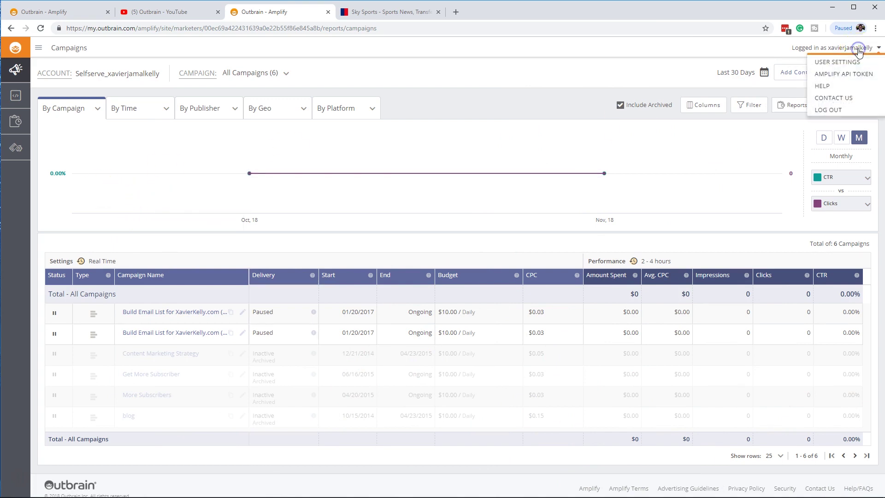
left_click(855, 85)
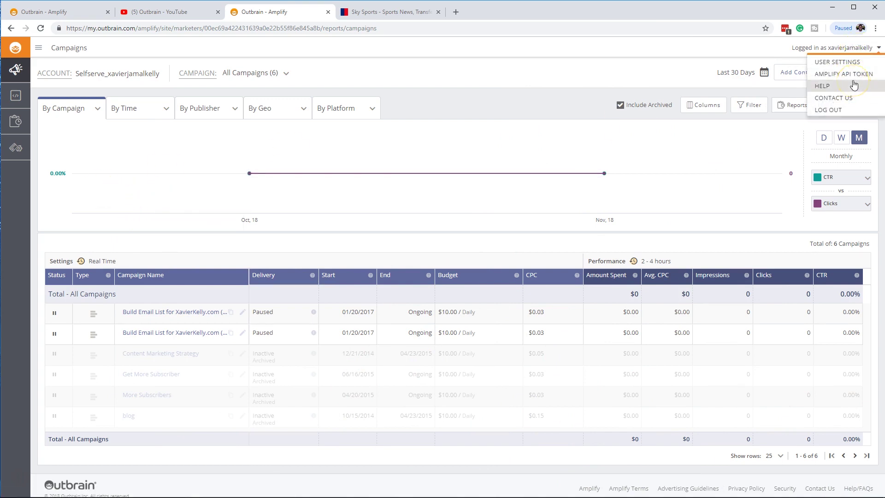
left_click(865, 65)
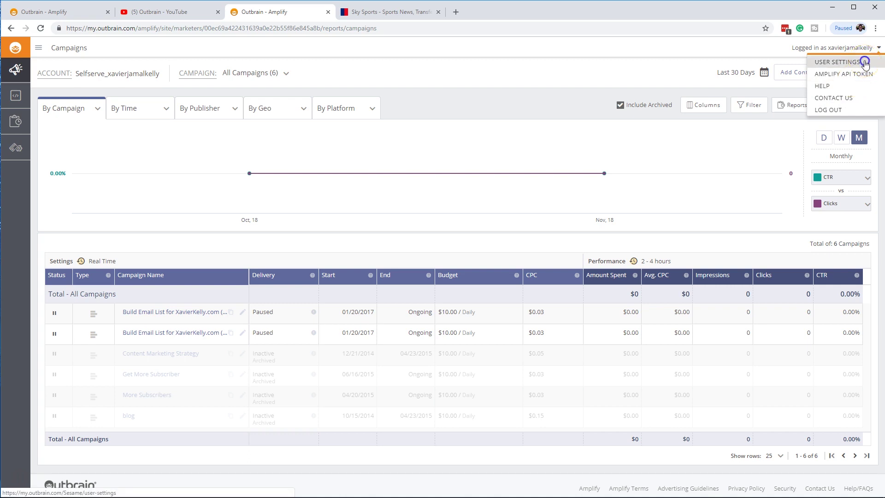
left_click(825, 88)
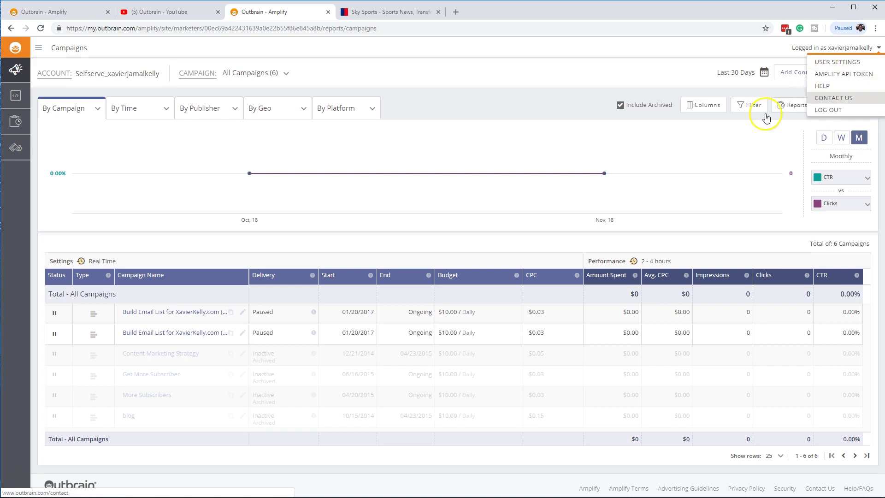
Expand the sidebar's PIXELS section and open Conversions with its Conversions Guide video.
left_click(39, 48)
left_click(68, 106)
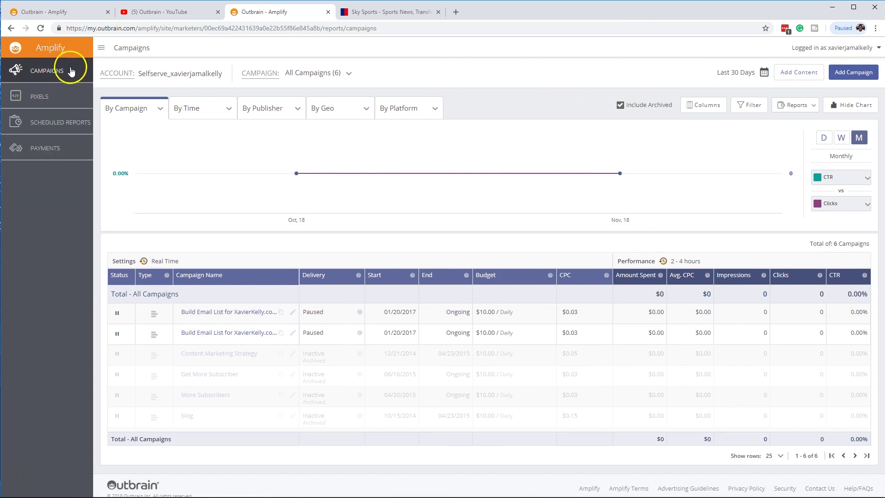
left_click(64, 89)
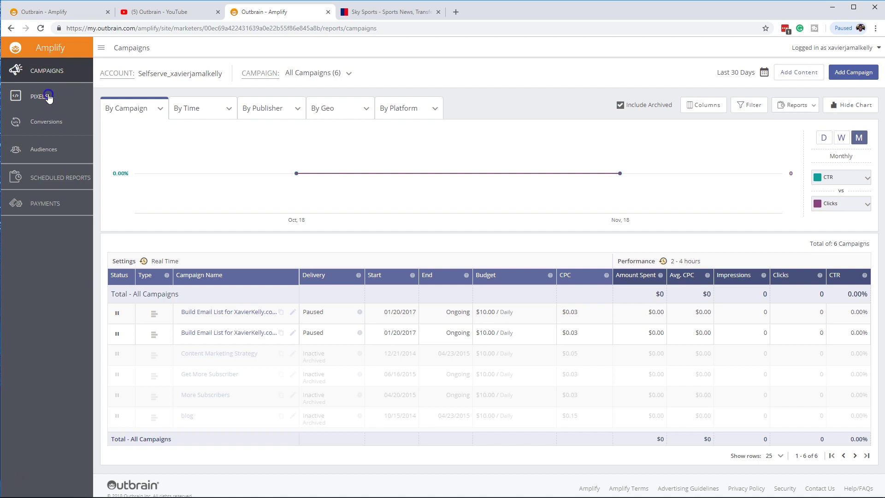
left_click(48, 96)
left_click(38, 126)
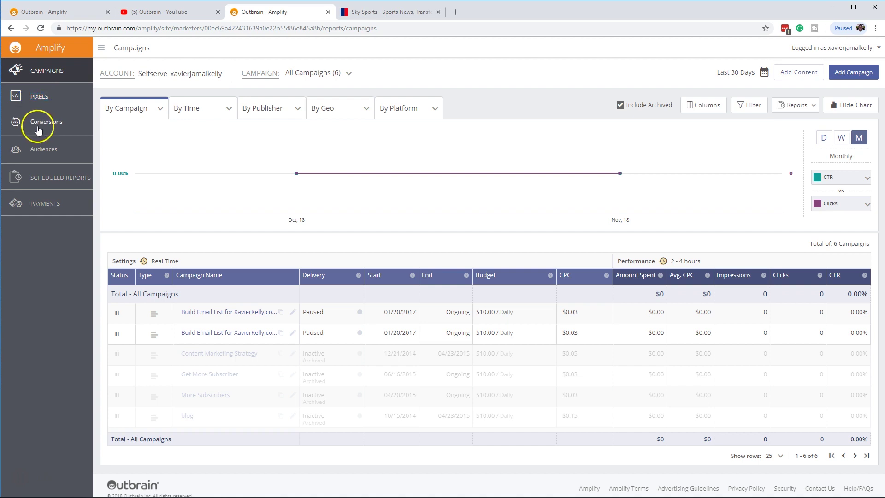
left_click(373, 362)
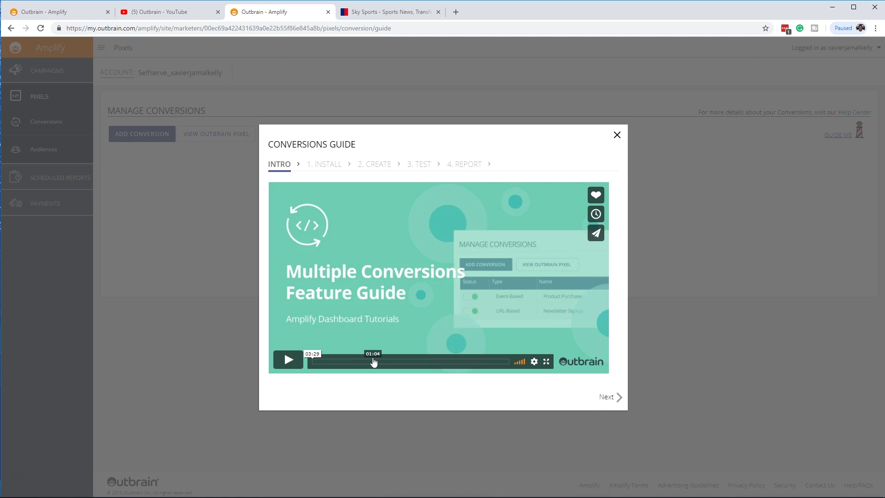
Step through the Conversions Guide's Install, Create, Test and Report stages, then close it.
left_click(319, 165)
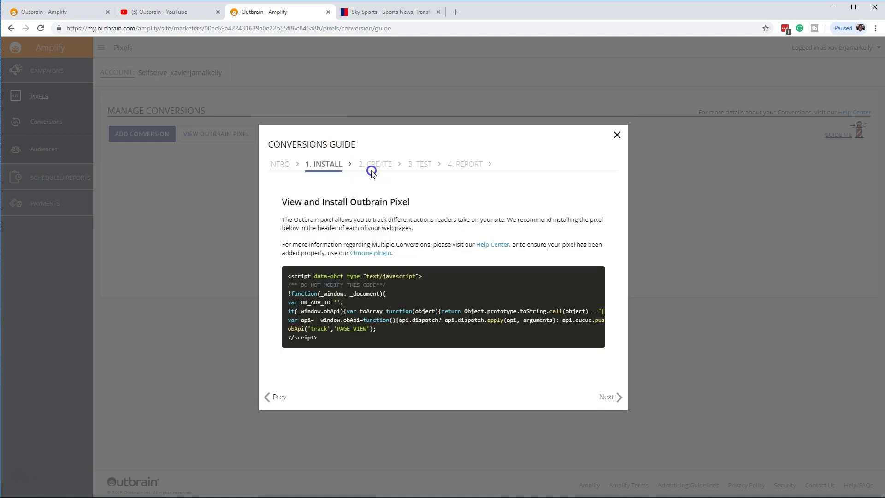
mouse_move(337, 336)
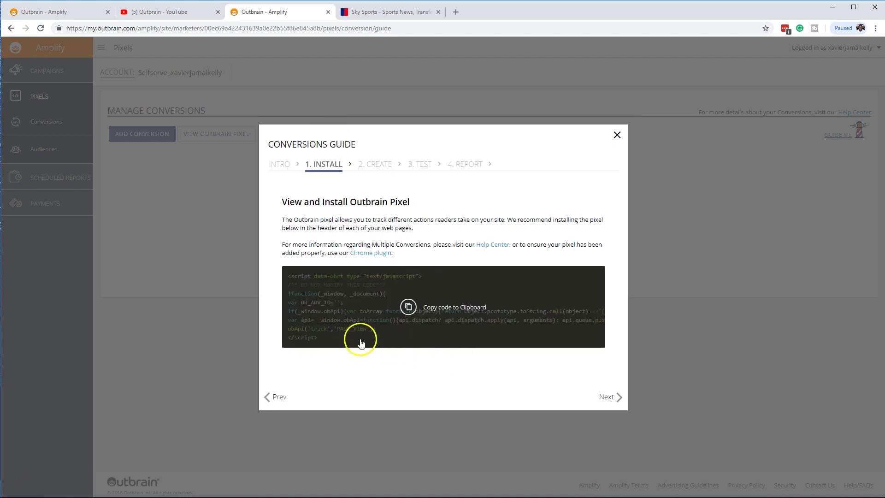
left_click(373, 164)
left_click(412, 162)
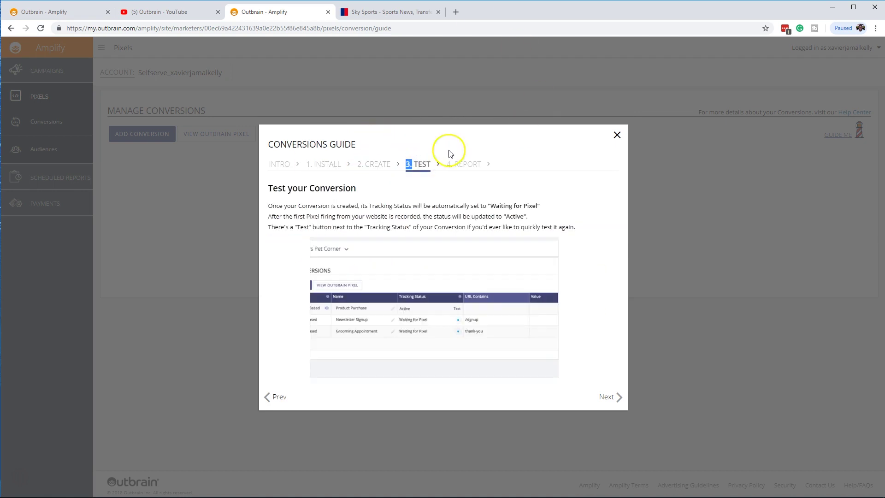
left_click(475, 168)
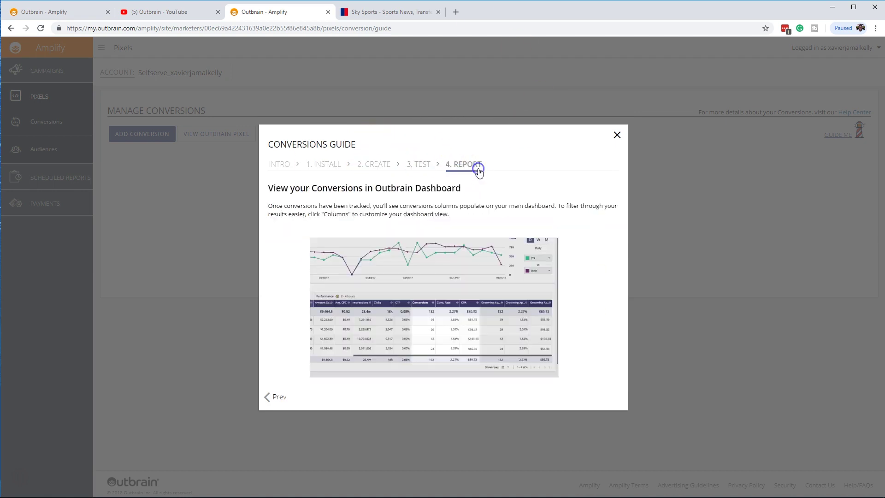
left_click(617, 135)
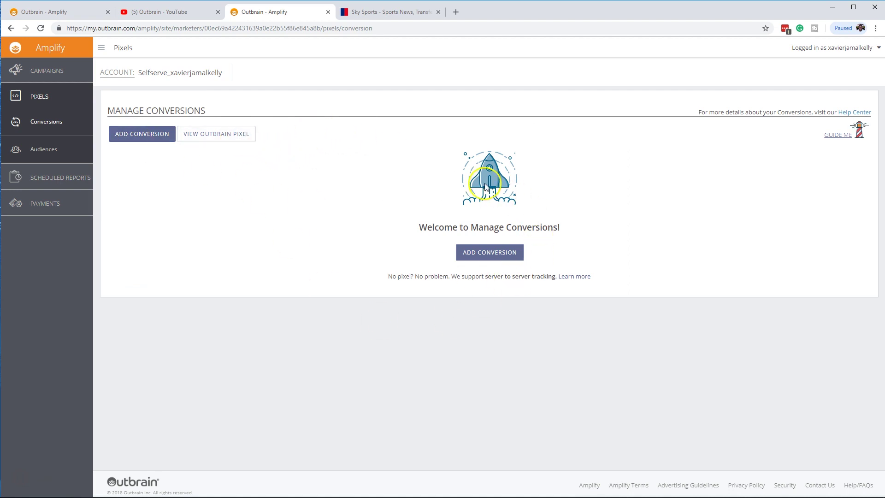
left_click(230, 140)
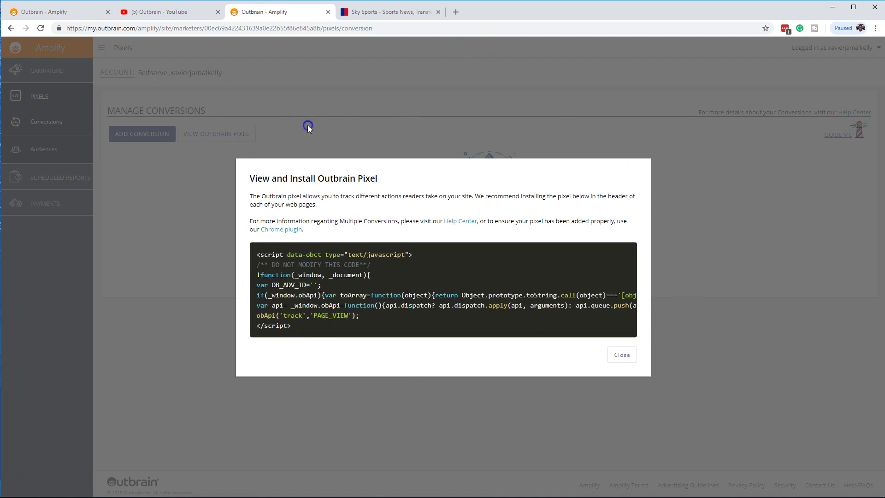
left_click(621, 354)
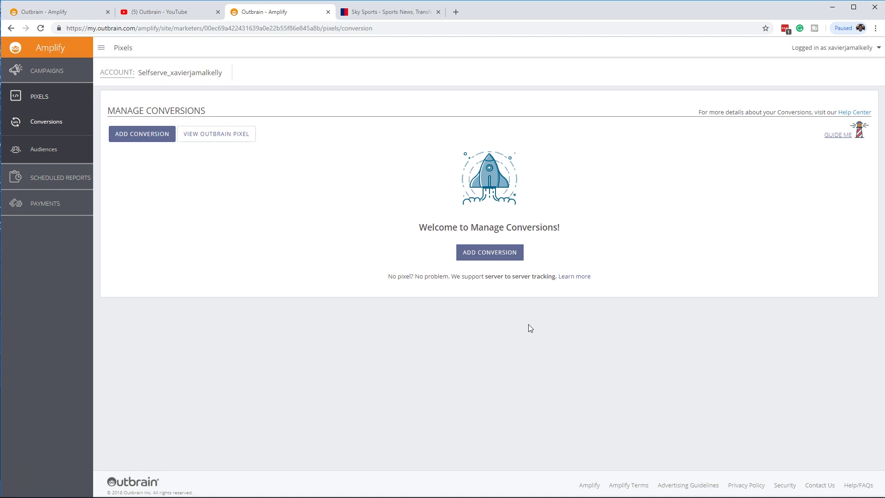
left_click(221, 138)
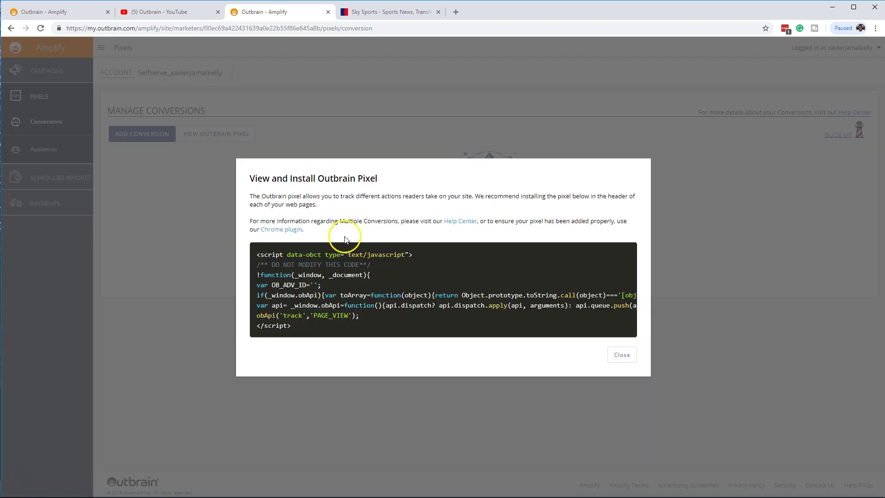
mouse_move(423, 258)
left_click_drag(579, 197, 310, 202)
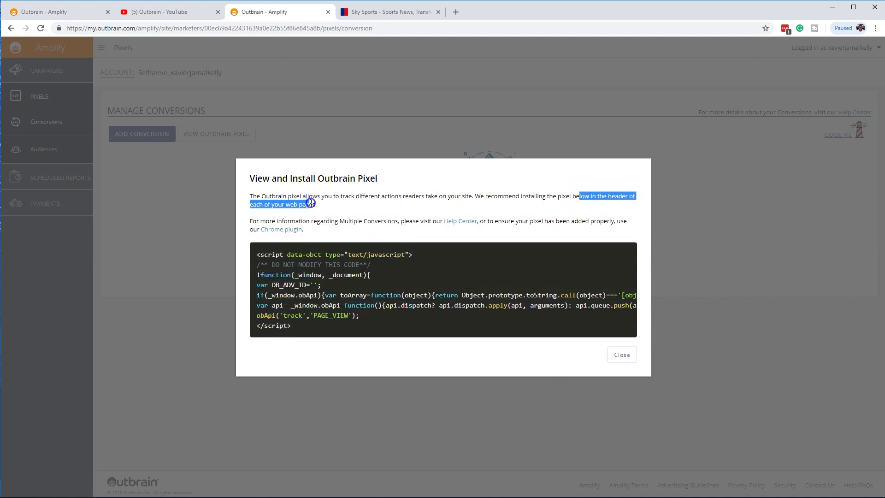
left_click(636, 181)
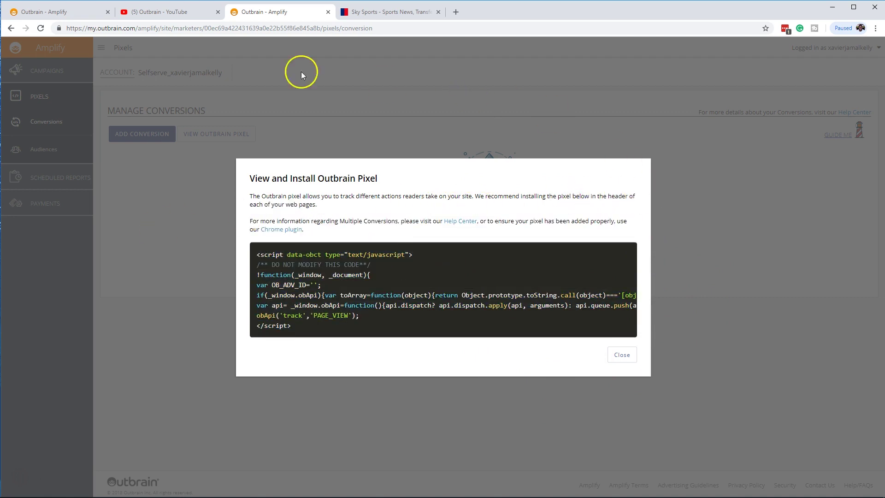
left_click(619, 356)
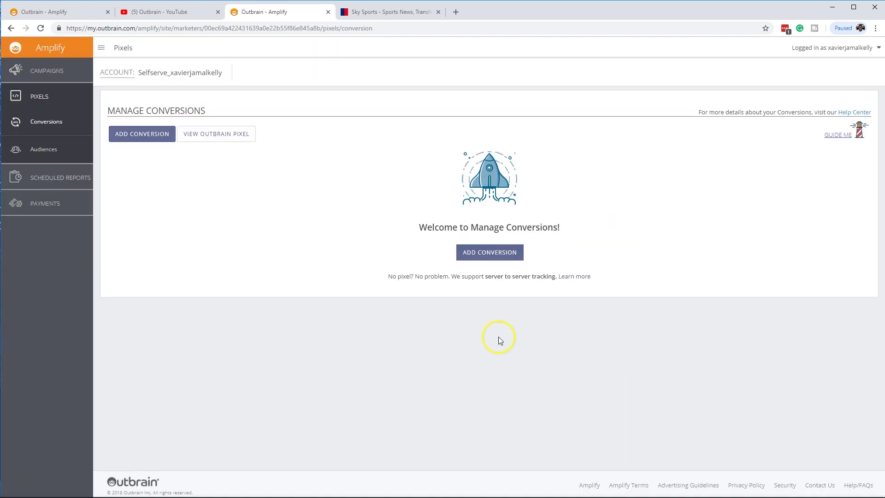
Start a new conversion and look over the Create Conversion form's fields.
left_click(133, 136)
scroll(401, 257, "down", 3)
scroll(390, 424, "up", 3)
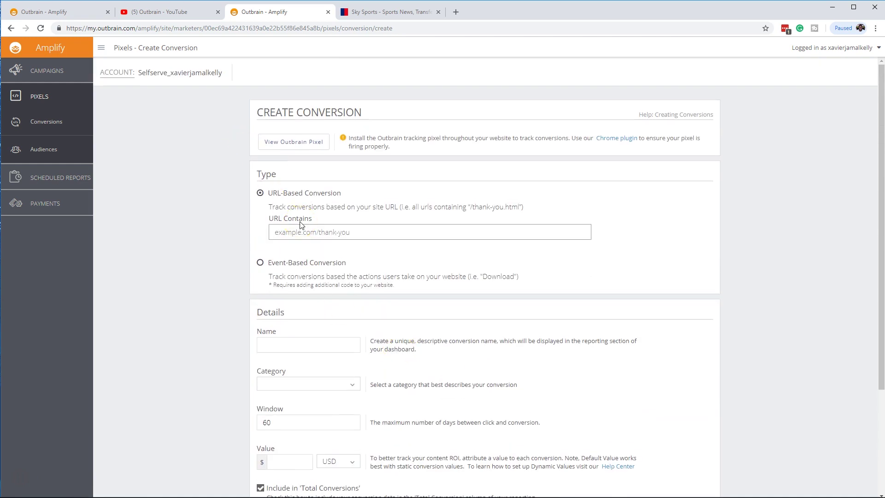
scroll(364, 251, "down", 2)
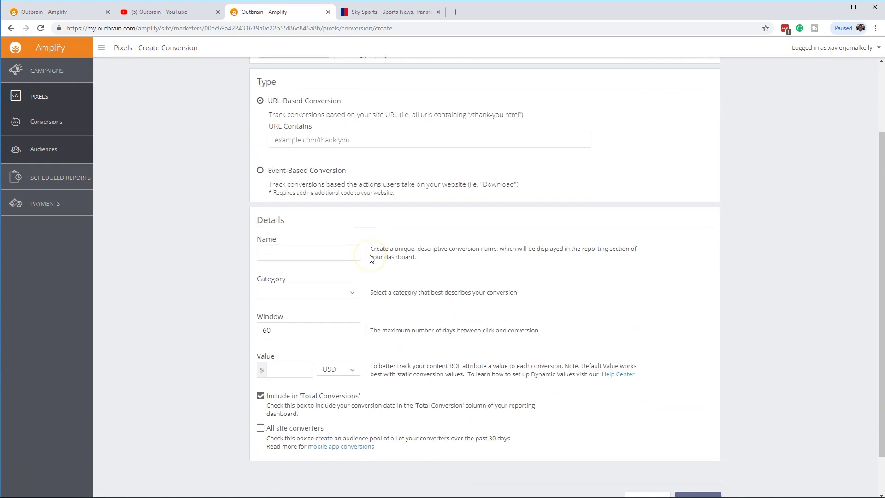
scroll(372, 258, "down", 1)
scroll(350, 267, "up", 2)
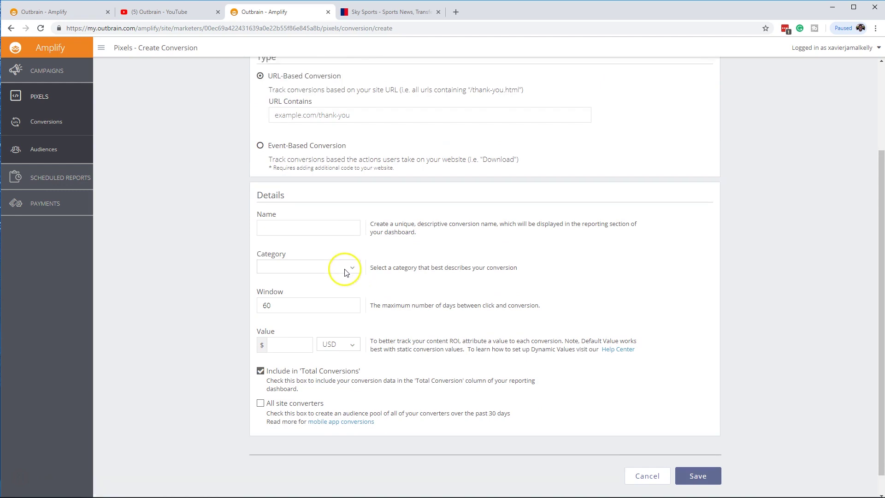
scroll(344, 272, "up", 1)
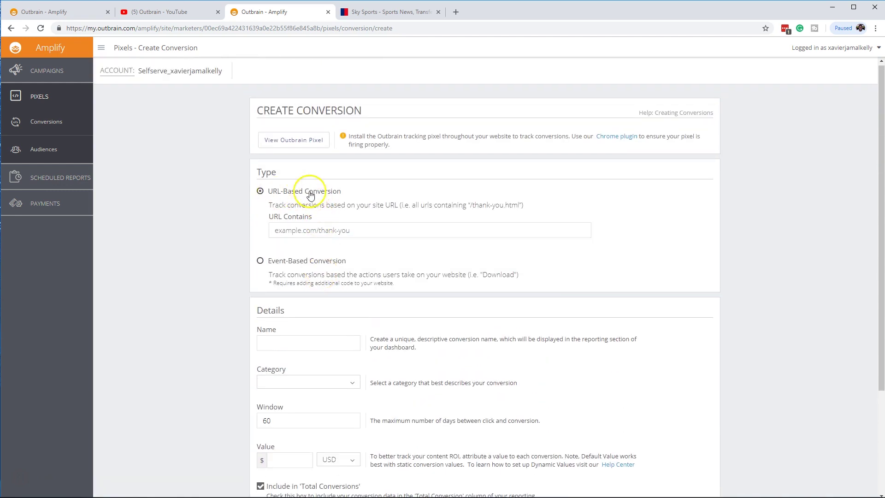
Set the conversion type to Event-Based Conversion and select the 60-day Window field.
left_click(259, 260)
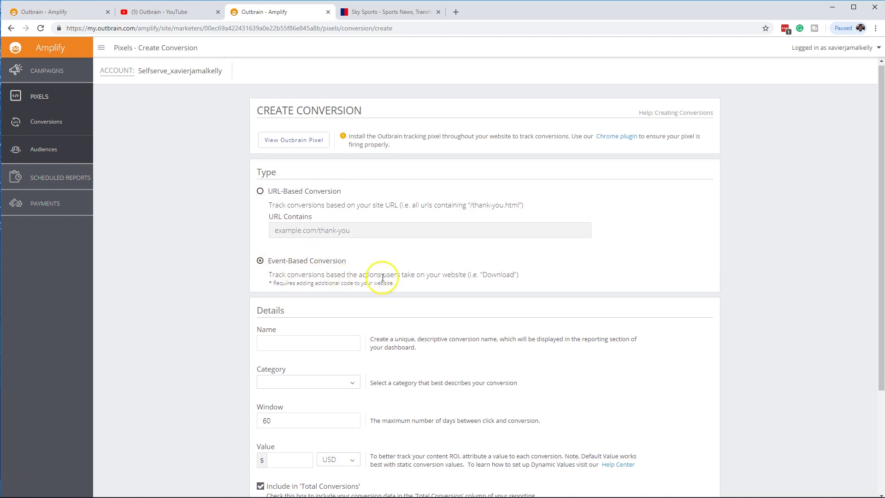
scroll(576, 331, "down", 2)
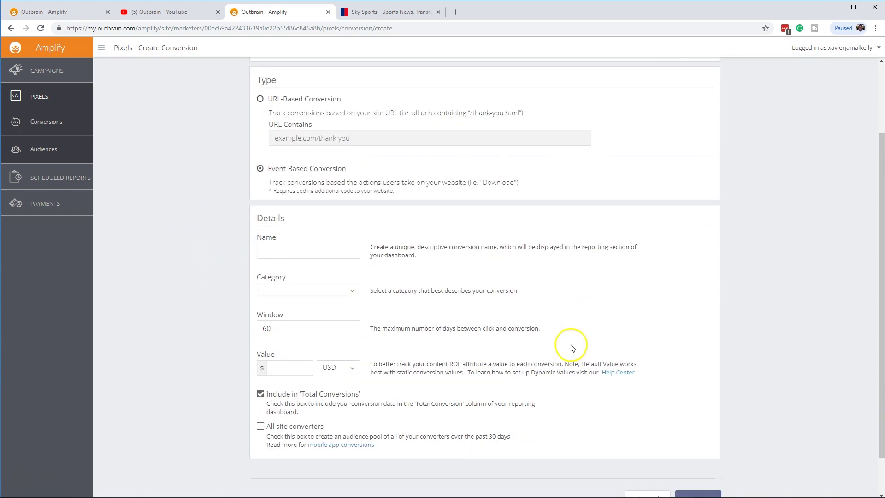
scroll(295, 341, "down", 1)
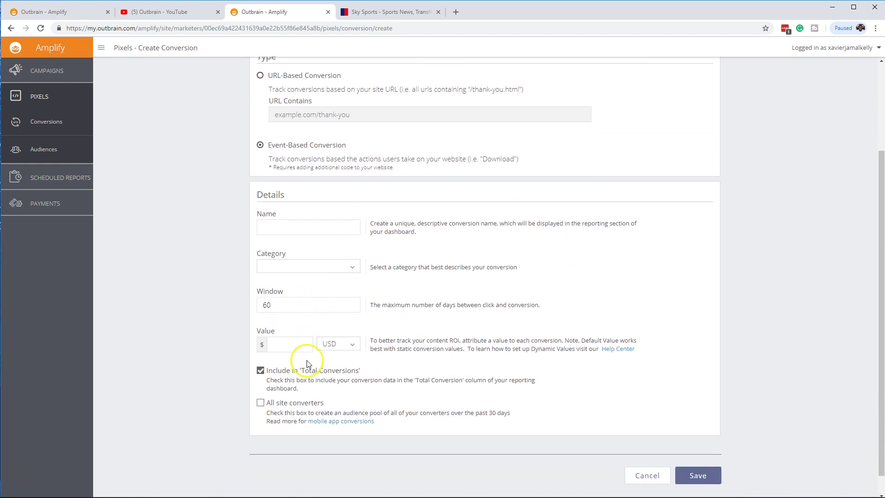
left_click(292, 284)
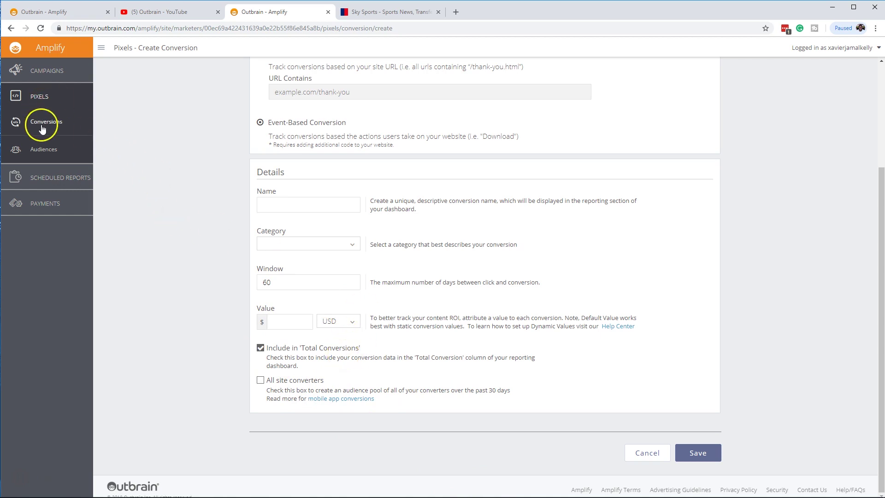
Open the Audiences form for creating a segment and look over its fields.
left_click(41, 154)
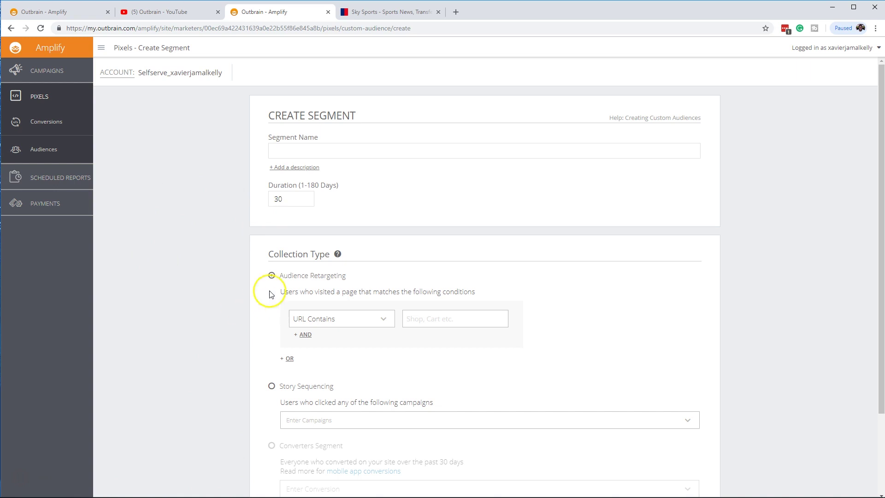
scroll(414, 285, "down", 2)
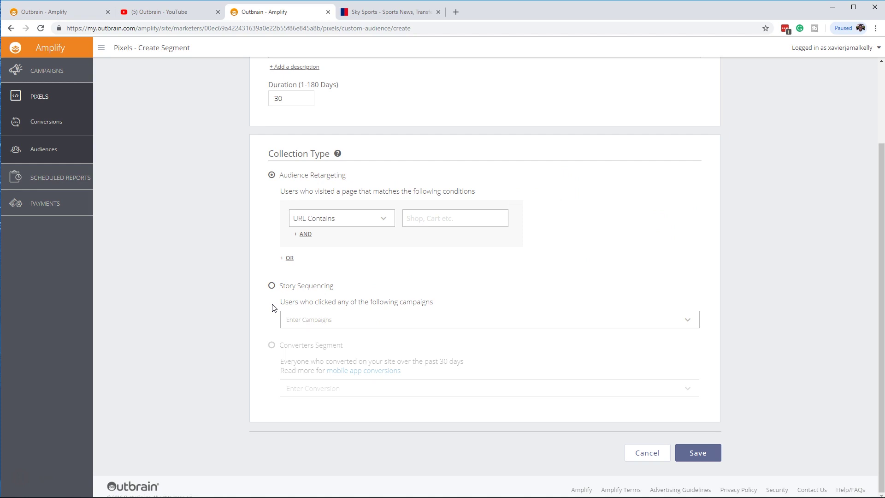
left_click(373, 226)
scroll(375, 256, "up", 3)
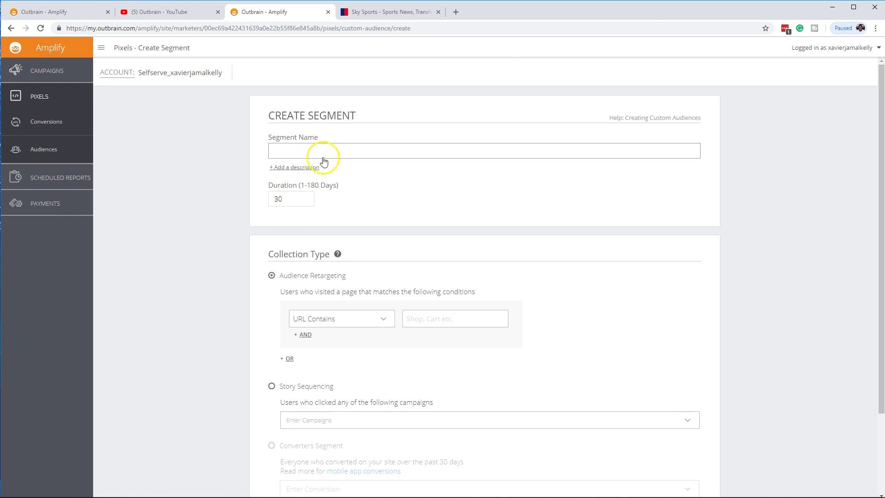
scroll(325, 152, "down", 3)
Set the collection type to Story Sequencing and view the campaign list without choosing a campaign.
left_click(271, 287)
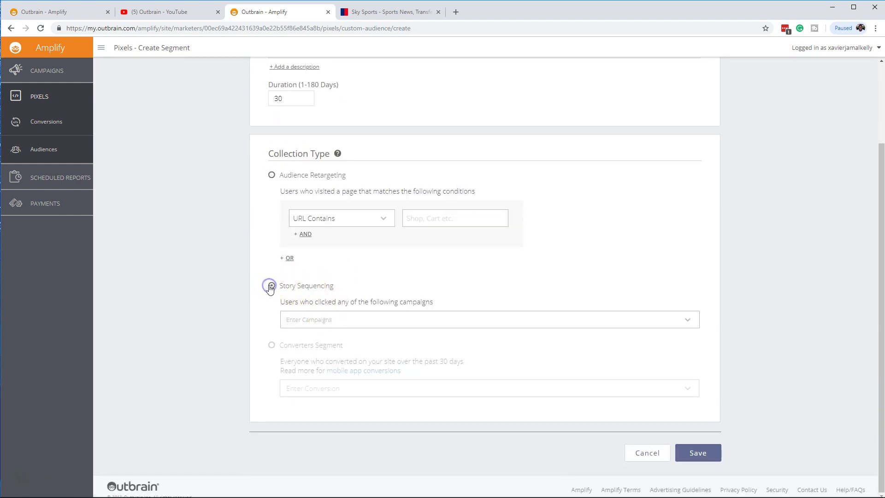
left_click(309, 321)
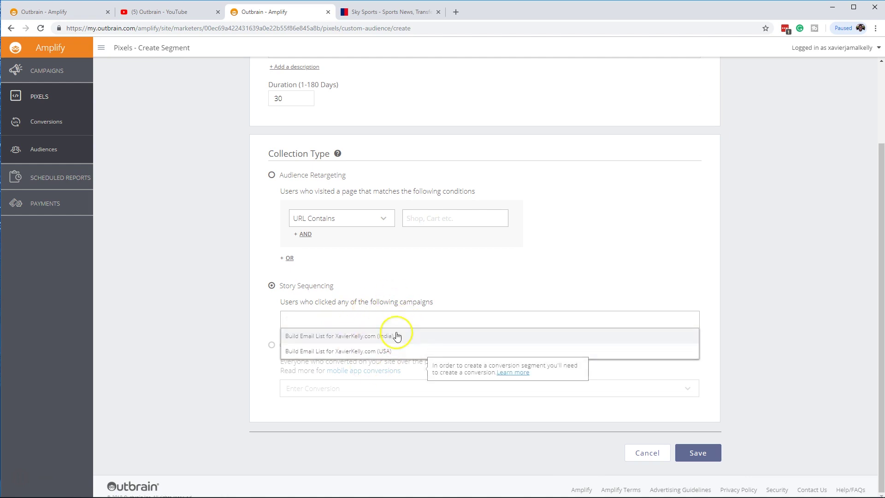
left_click(453, 287)
left_click(351, 323)
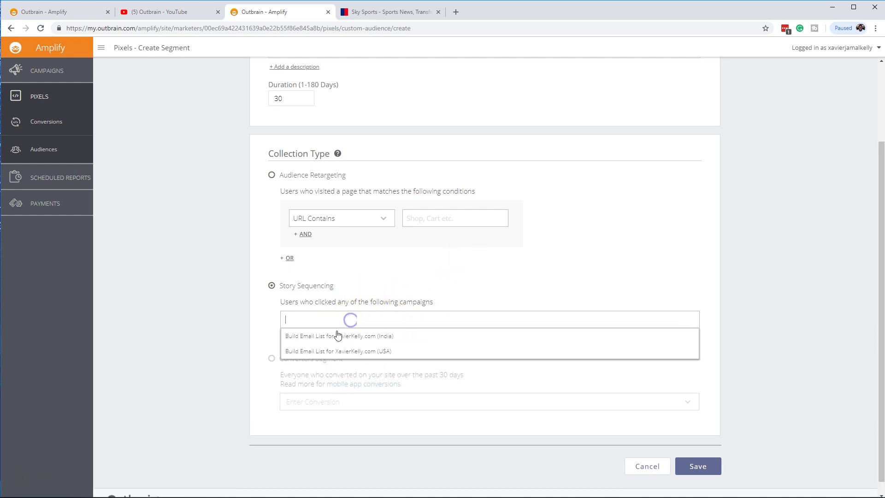
left_click(277, 366)
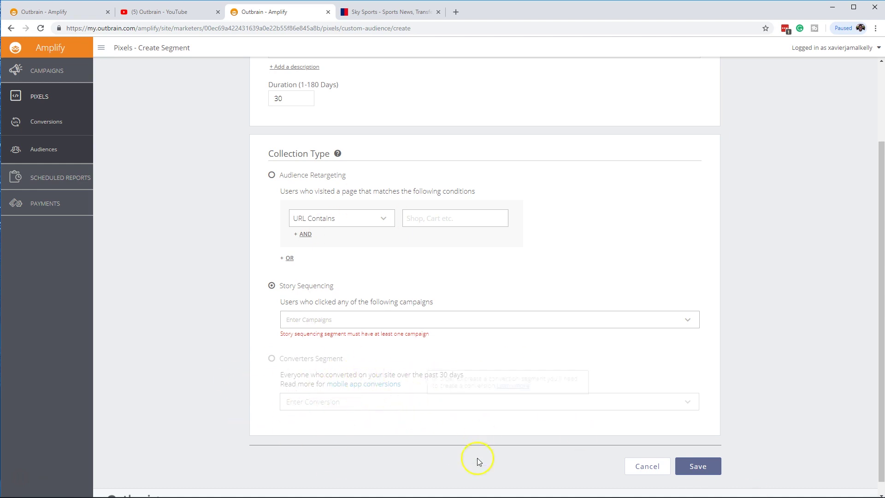
scroll(139, 180, "up", 2)
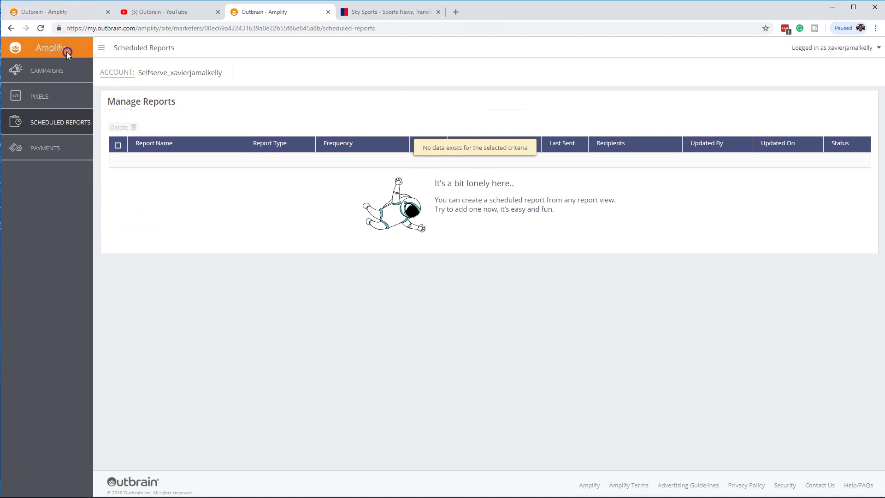
Go back to the Campaigns report showing the six campaigns.
left_click(48, 71)
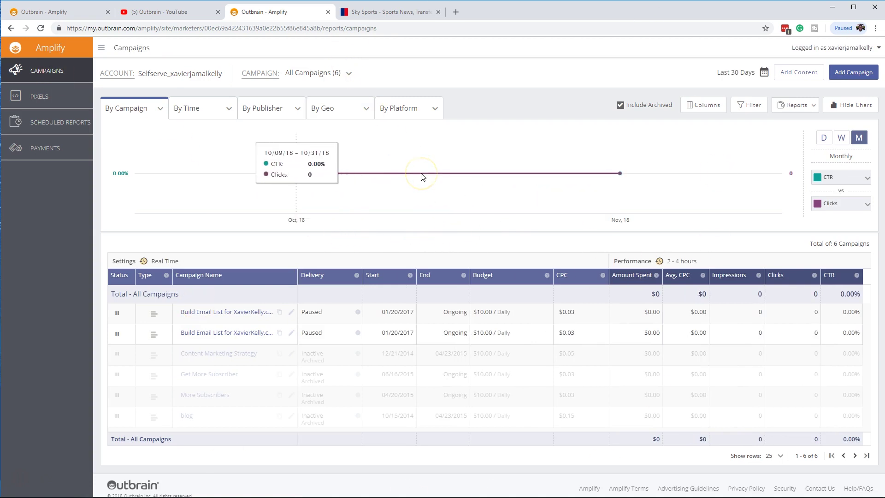
left_click(332, 73)
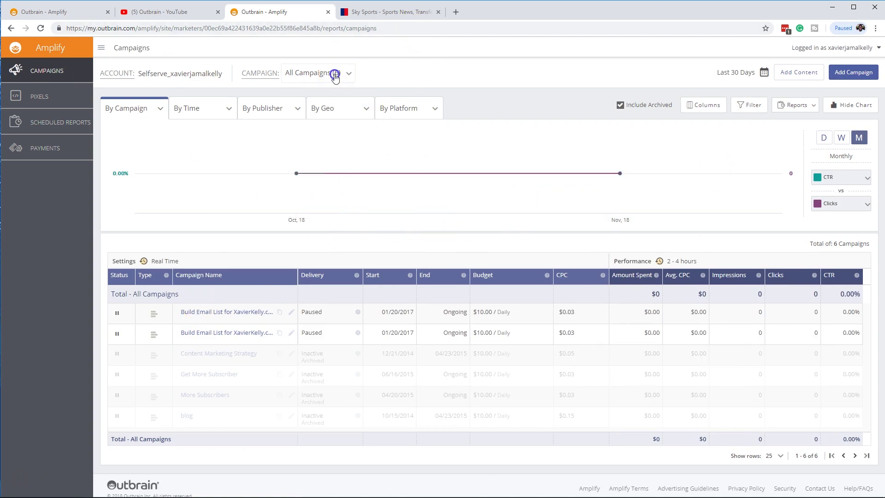
left_click(629, 84)
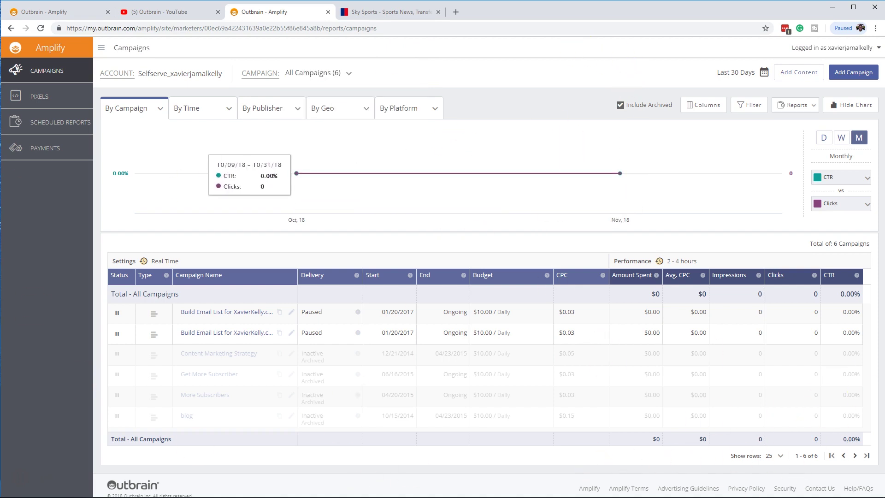
left_click(40, 71)
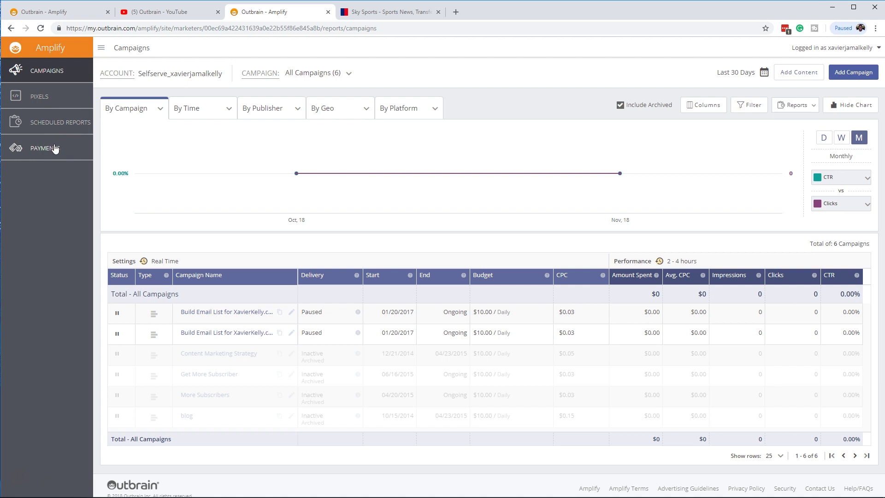
mouse_move(255, 180)
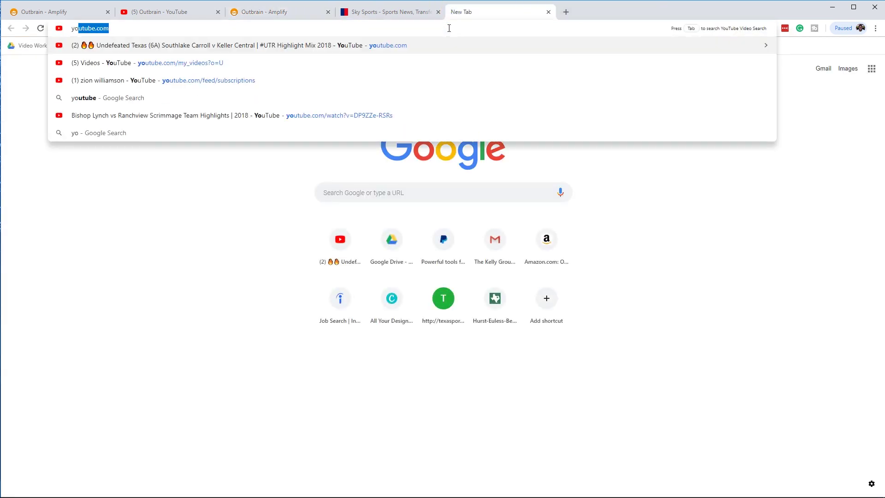
Search Google for youtube and go to the YouTube site.
left_click(105, 99)
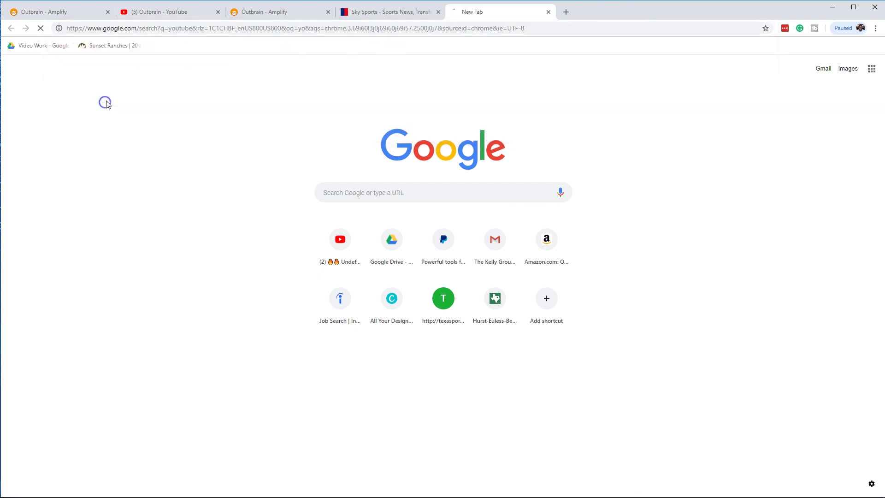
left_click(102, 122)
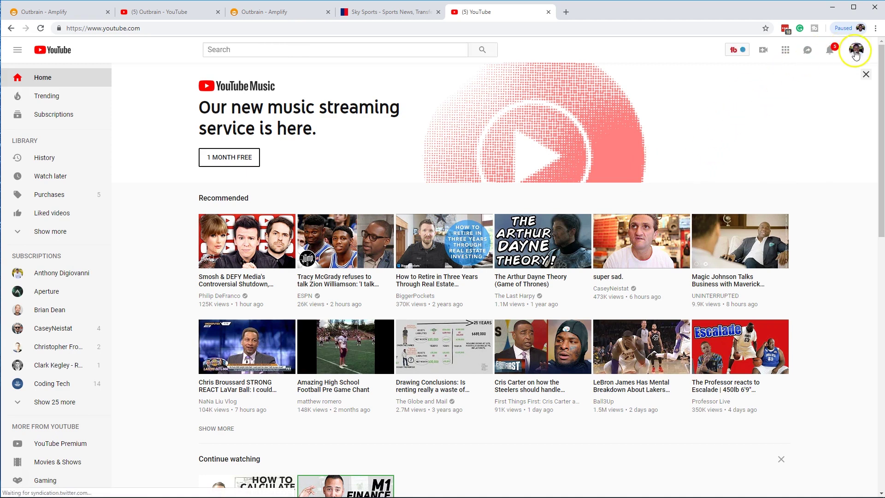
Go to My channel from the YouTube account avatar menu.
left_click(856, 50)
left_click(813, 106)
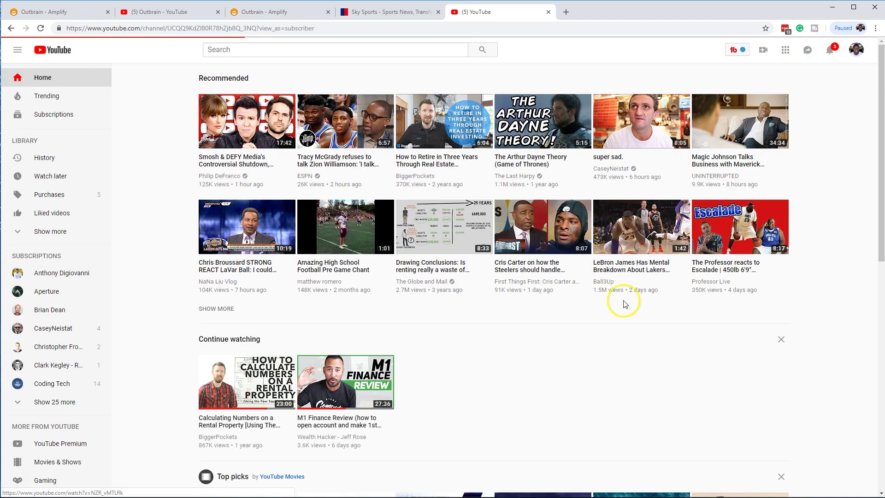